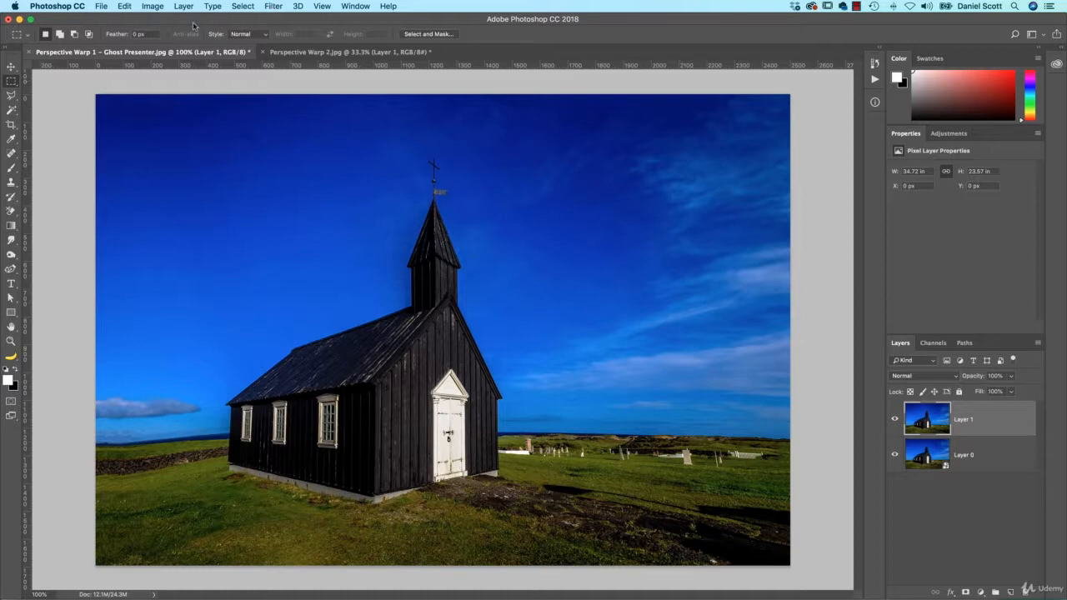
- Switch to the Perspective Warp 2.jpg document and toggle Layer 1's visibility to compare the two container versions
left_click(336, 54)
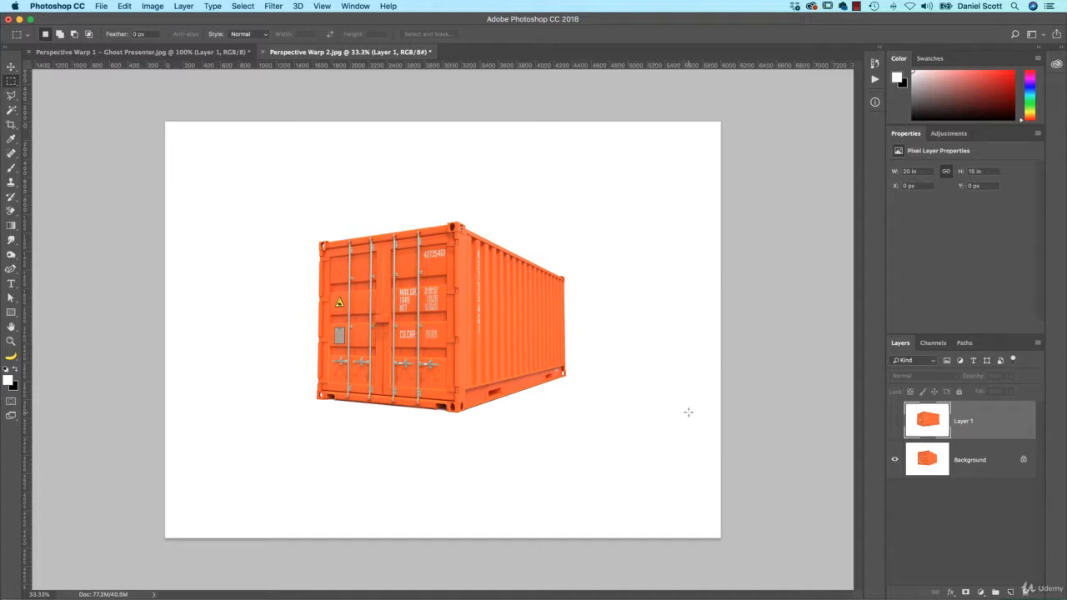
left_click(894, 422)
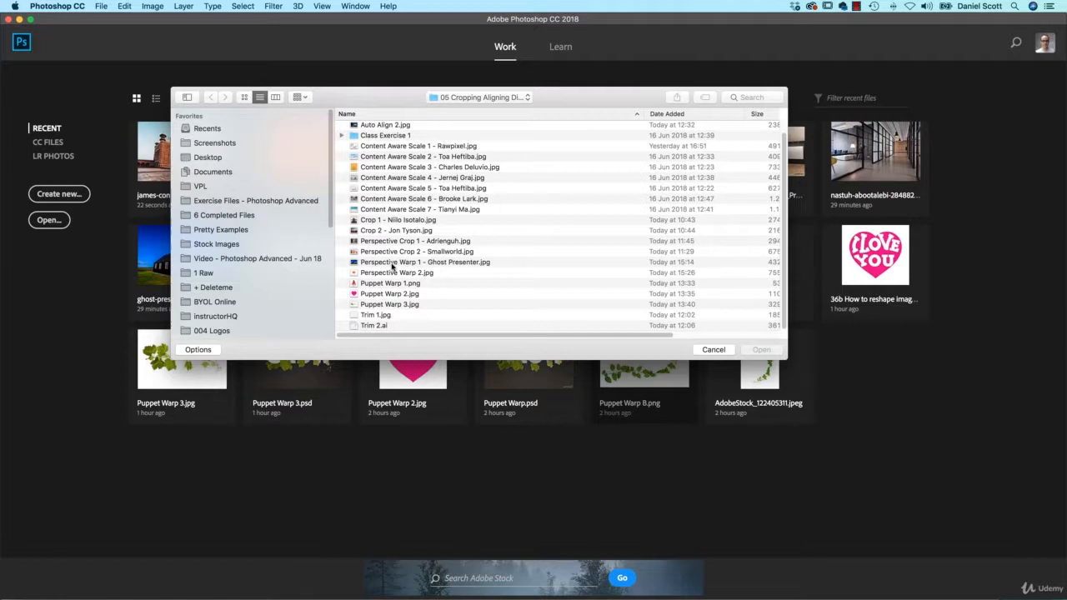
- Open Perspective Warp 1 - Ghost Presenter.jpg and Perspective Warp 2.jpg together from the exercise folder
left_click(391, 264)
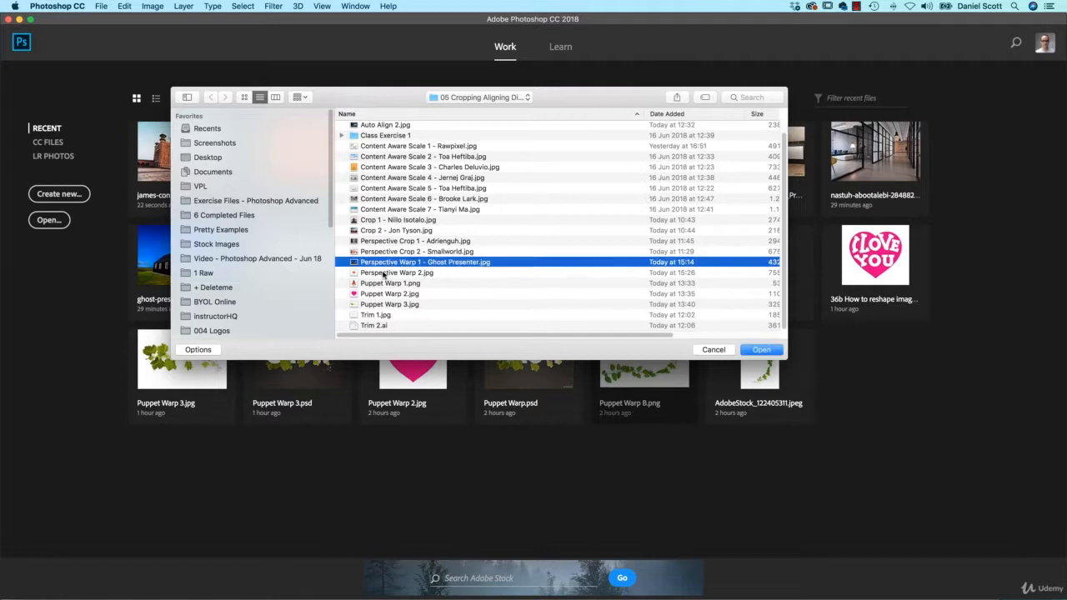
left_click(384, 273, "shift")
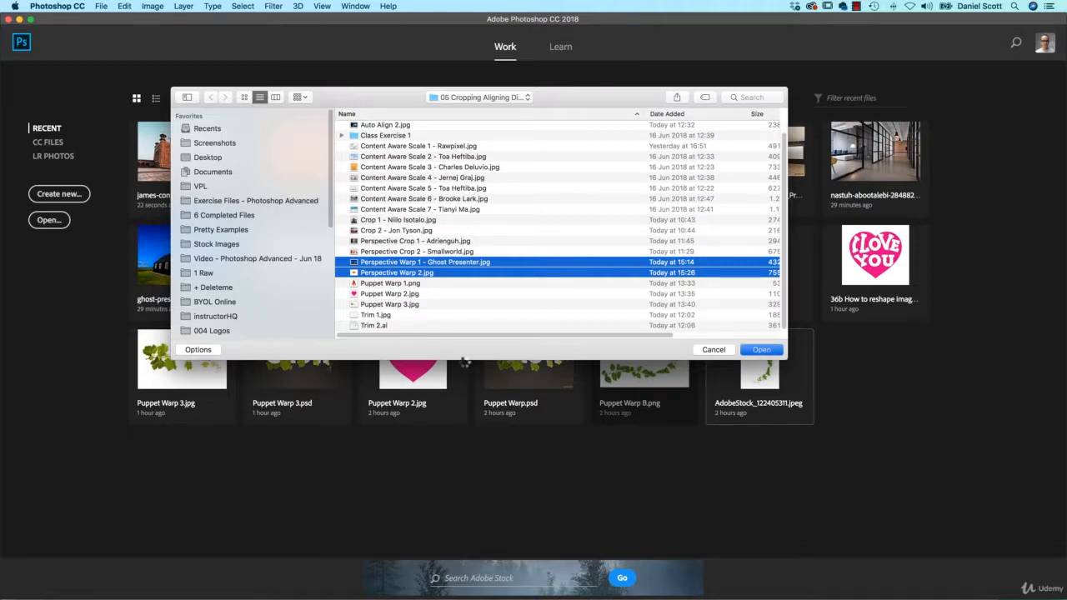
key("Return")
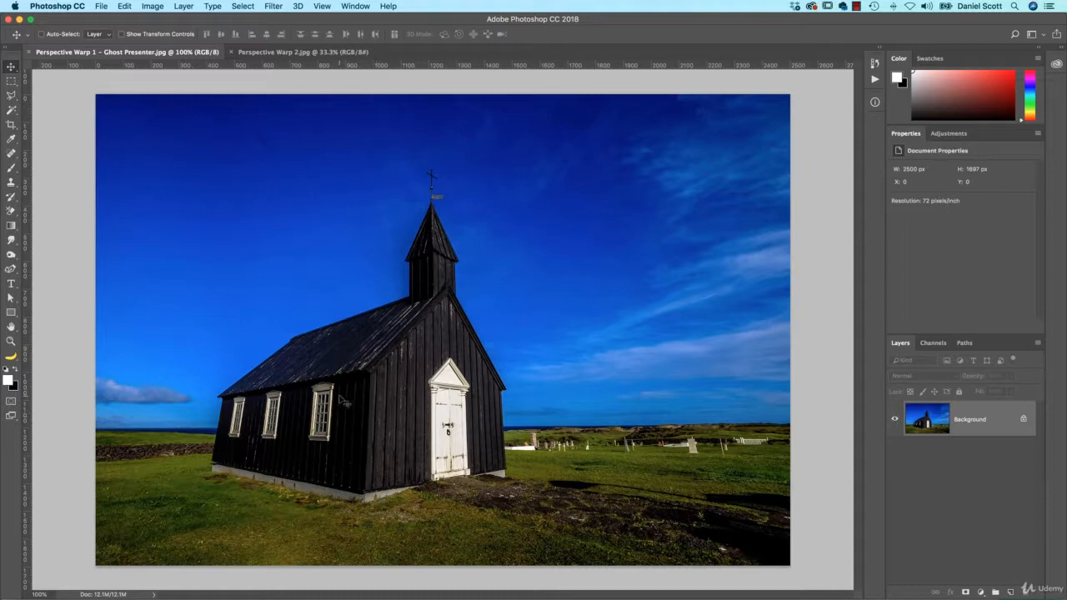
- Convert the church photo's Background layer to a smart object
left_click(118, 7)
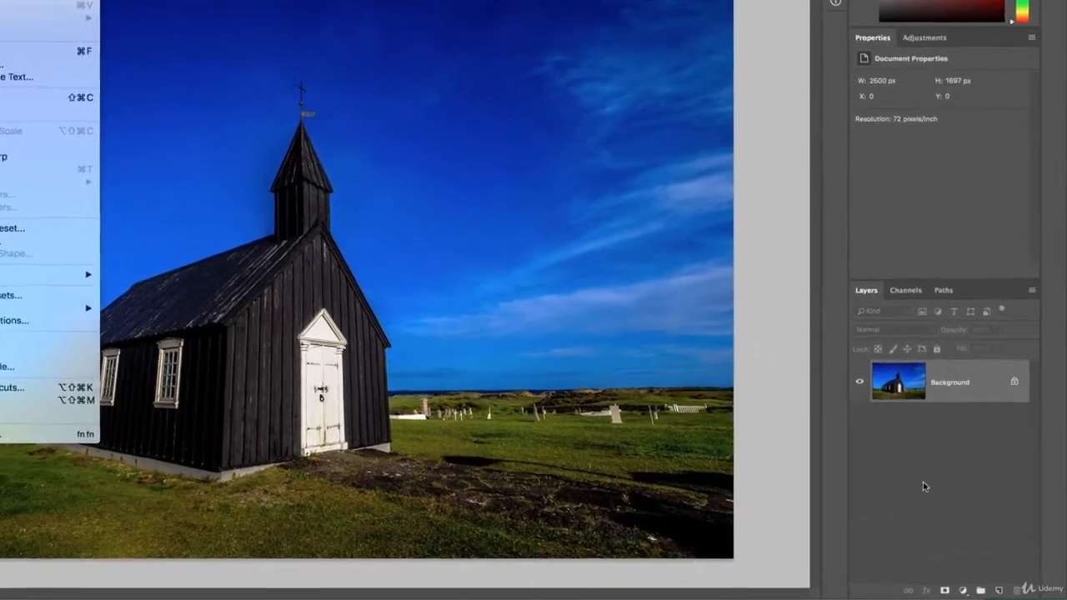
left_click(972, 421)
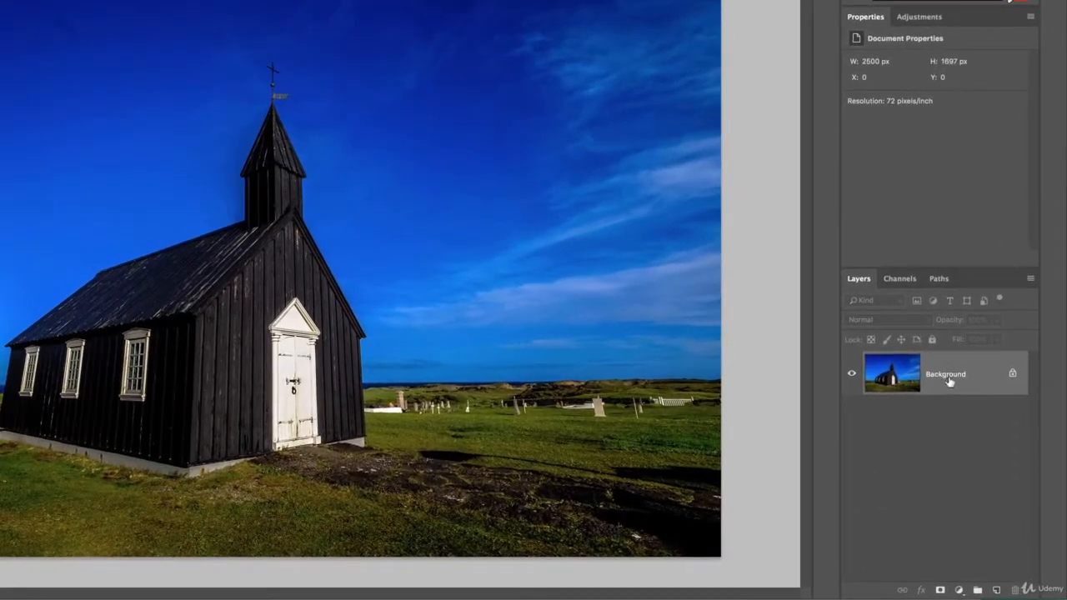
right_click(935, 419)
left_click(871, 465)
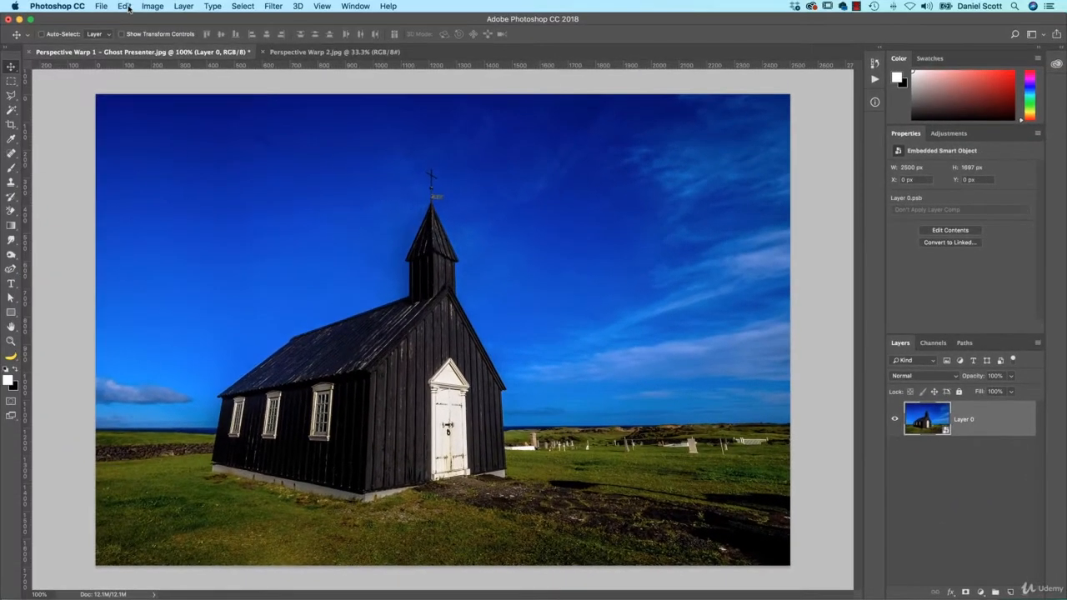
- Start Perspective Warp and lay a plane over the church's front wall, with its upper corners above the steeple
left_click(123, 5)
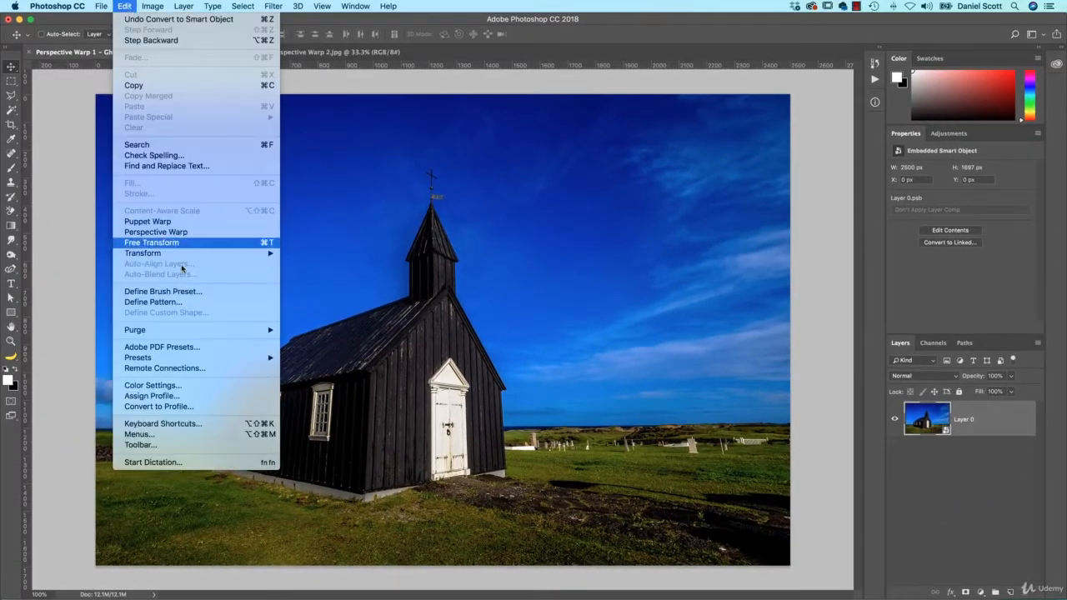
left_click(151, 233)
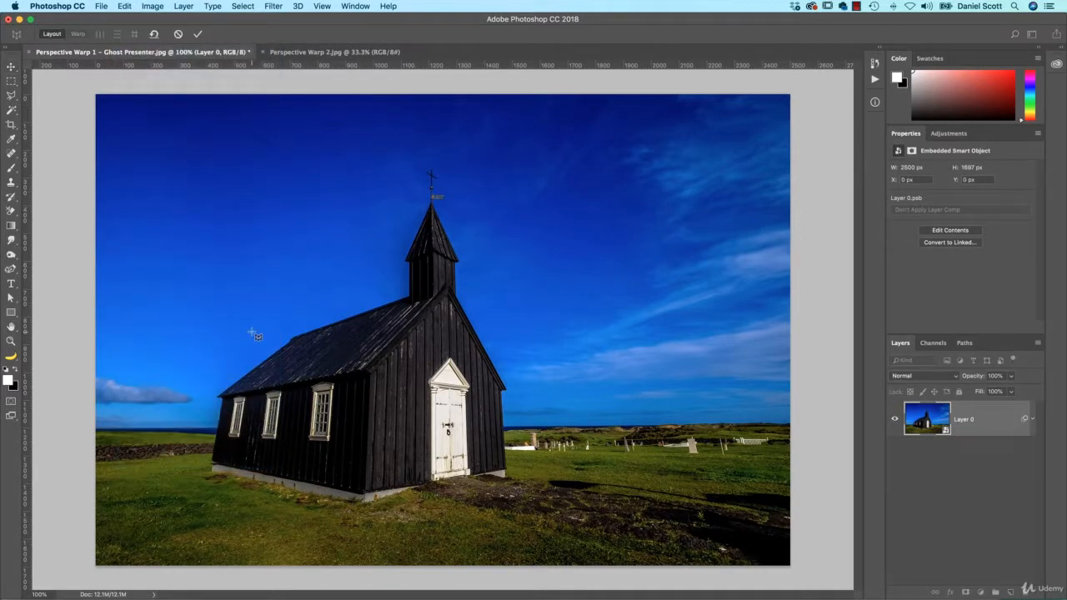
left_click(392, 304)
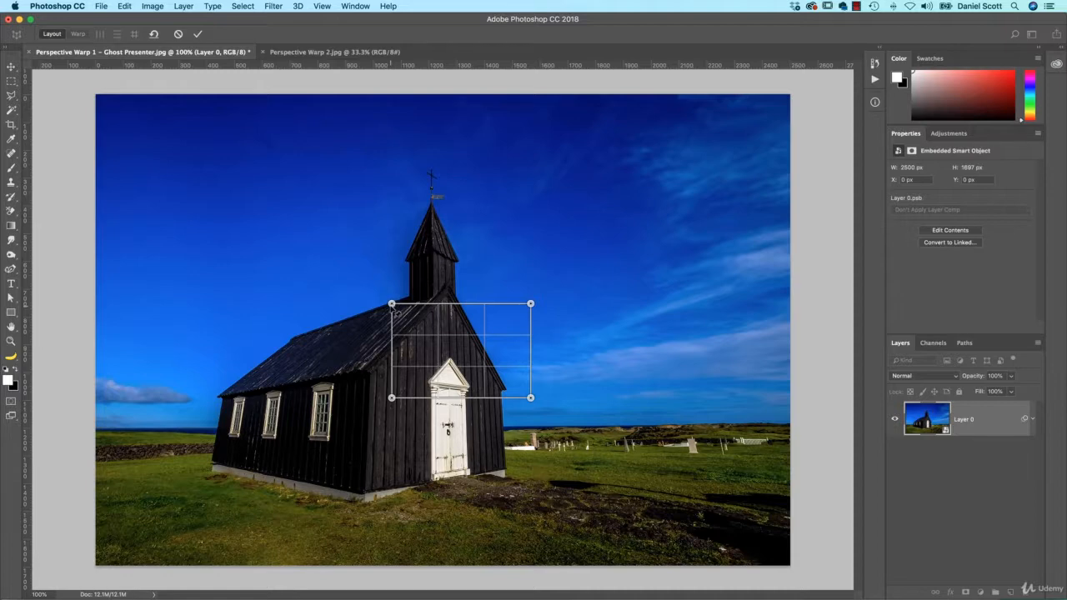
left_click_drag(392, 398, 366, 500)
left_click_drag(392, 303, 382, 143)
left_click_drag(532, 400, 506, 478)
left_click_drag(530, 304, 490, 163)
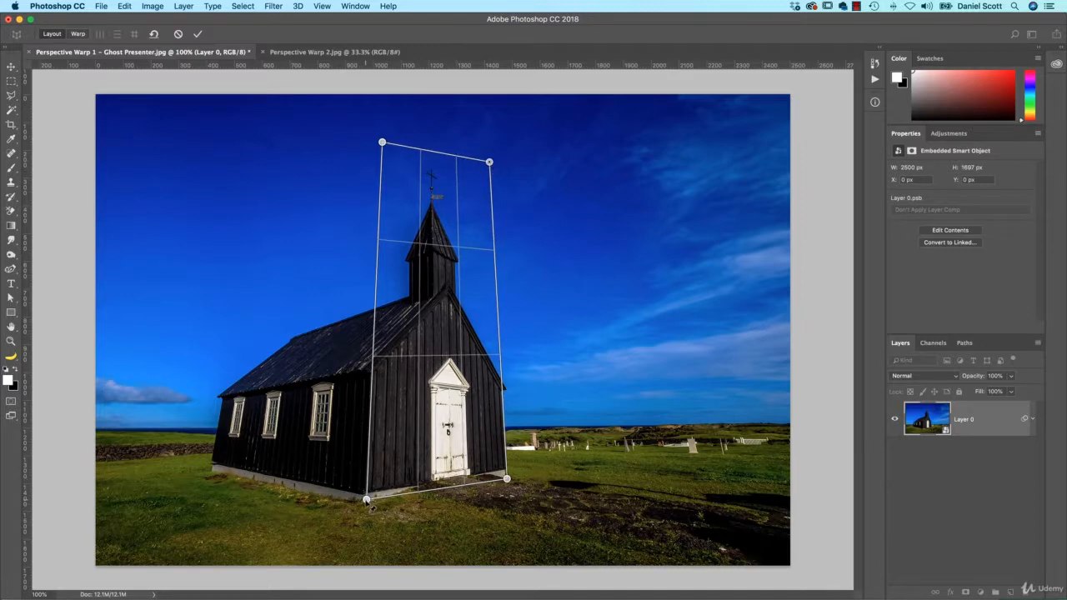
- Fine-tune the front plane's corners so its edges follow the wall's verticals and its top edge slopes with the perspective
left_click_drag(369, 504, 369, 507)
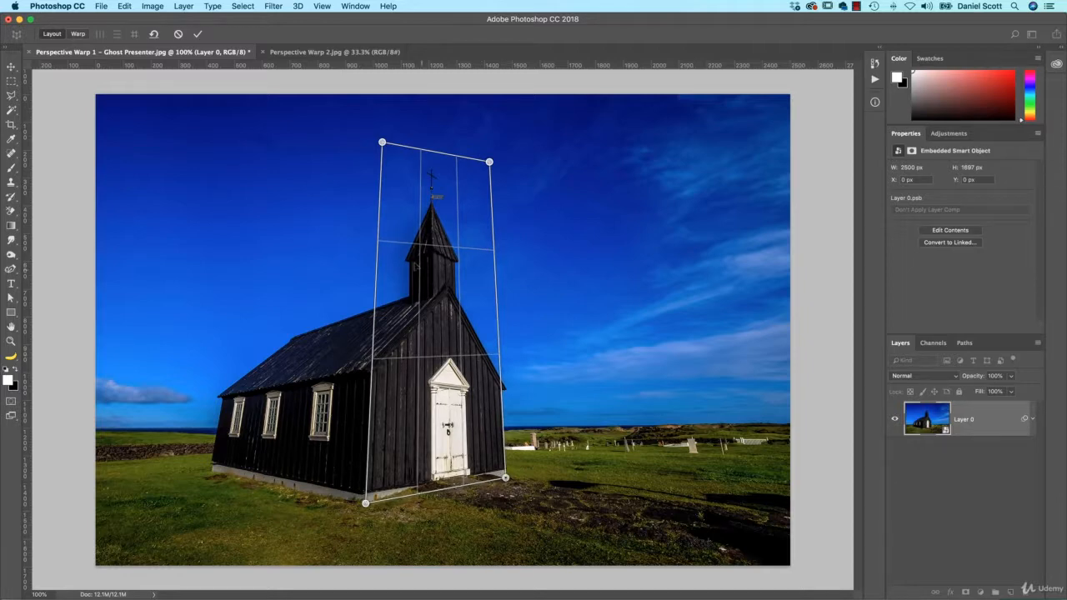
left_click_drag(492, 170, 500, 231)
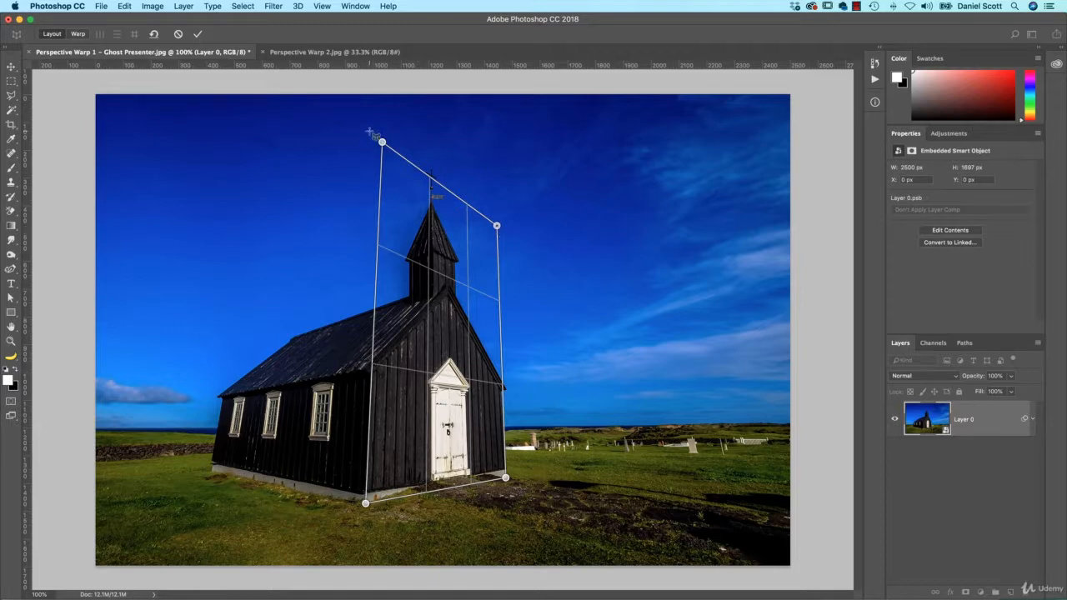
left_click_drag(382, 143, 379, 115)
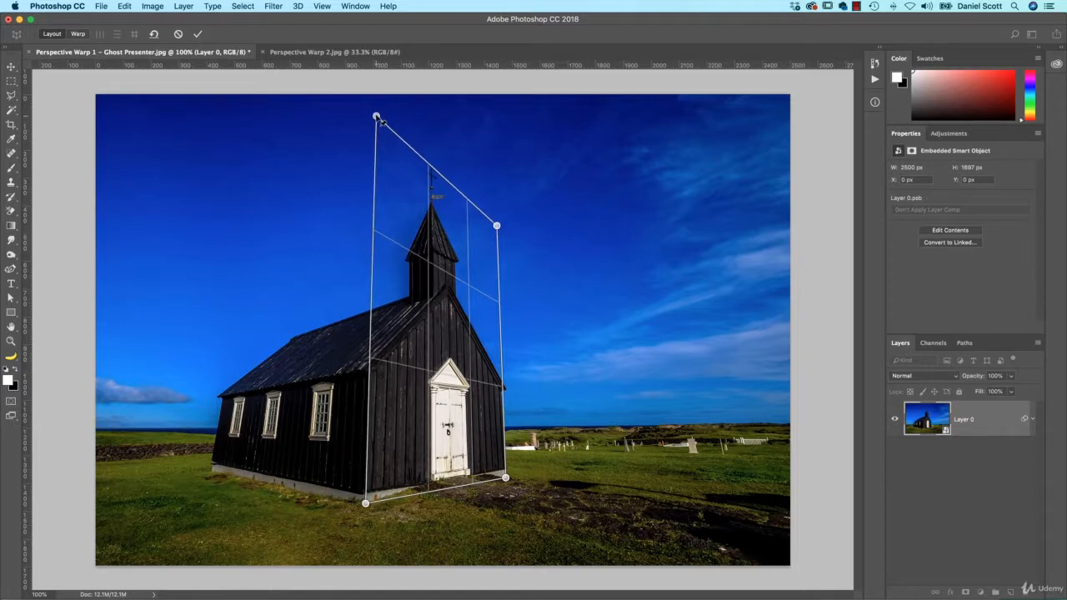
left_click_drag(366, 505, 363, 505)
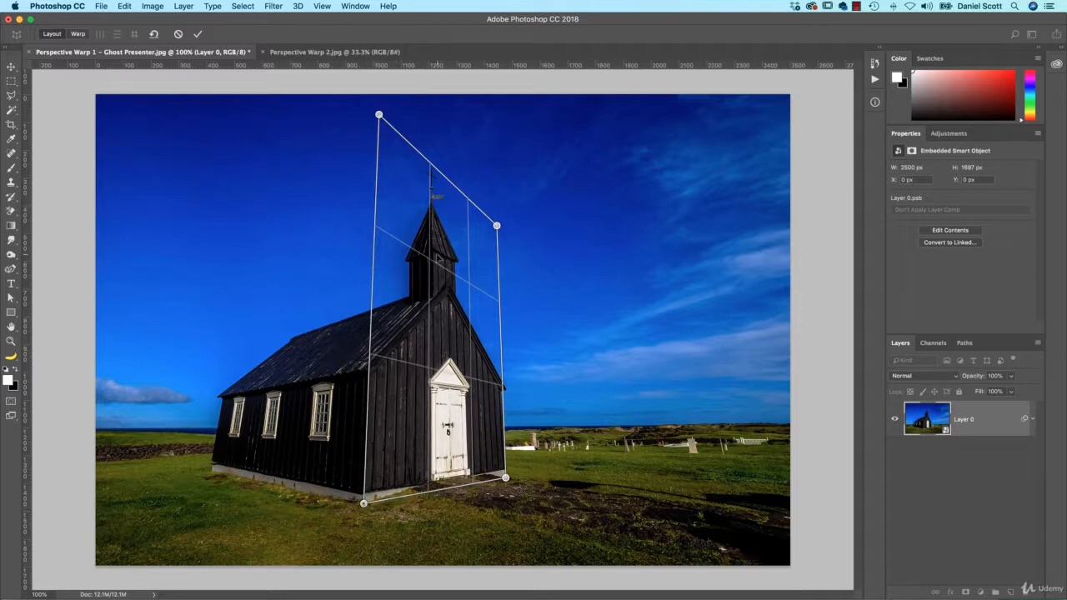
left_click_drag(498, 227, 497, 221)
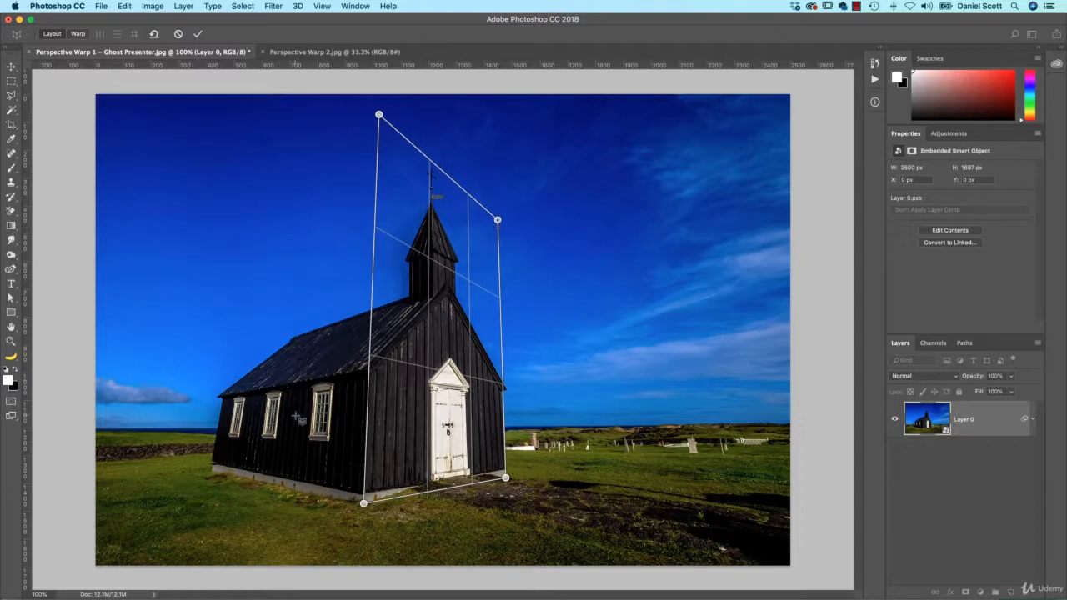
- Add a second plane joined to the front plane's shared vertical edge and fit it over the church's windowed side wall
left_click_drag(163, 219, 363, 504)
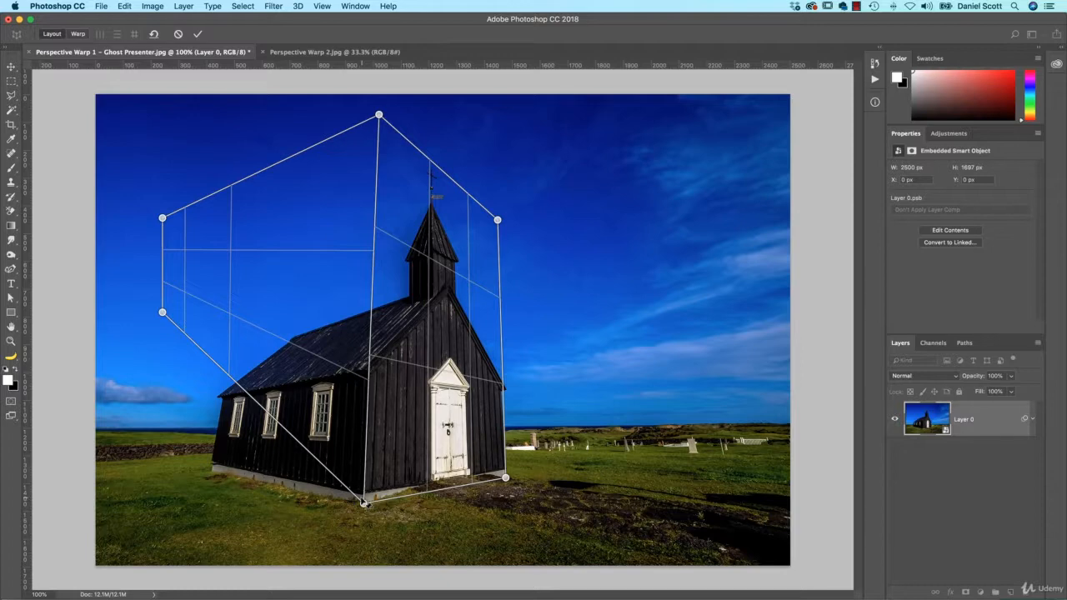
left_click_drag(161, 312, 212, 472)
left_click_drag(166, 220, 250, 207)
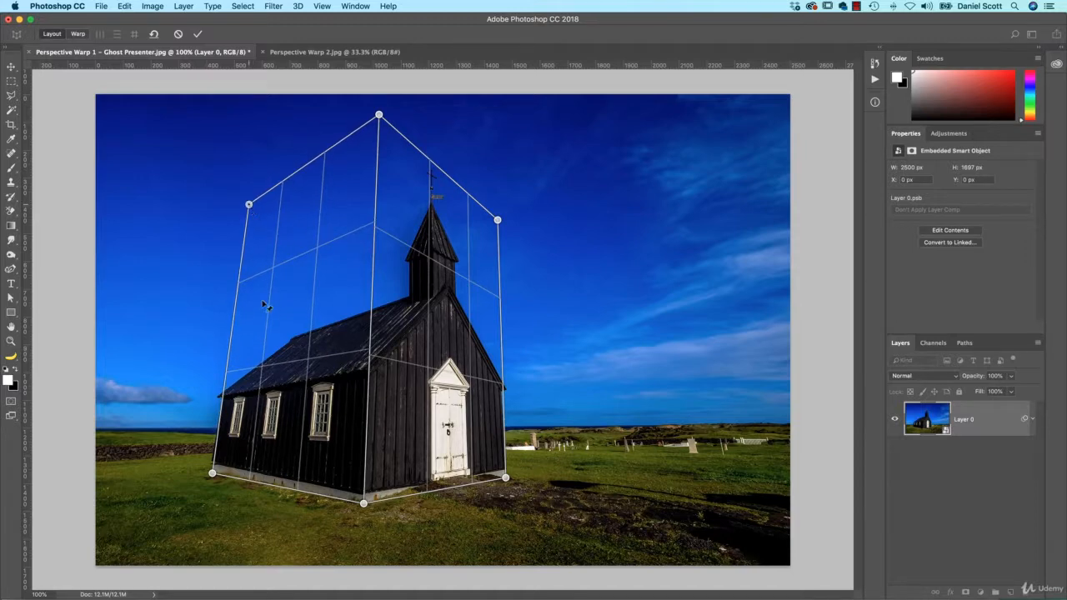
left_click_drag(212, 473, 210, 474)
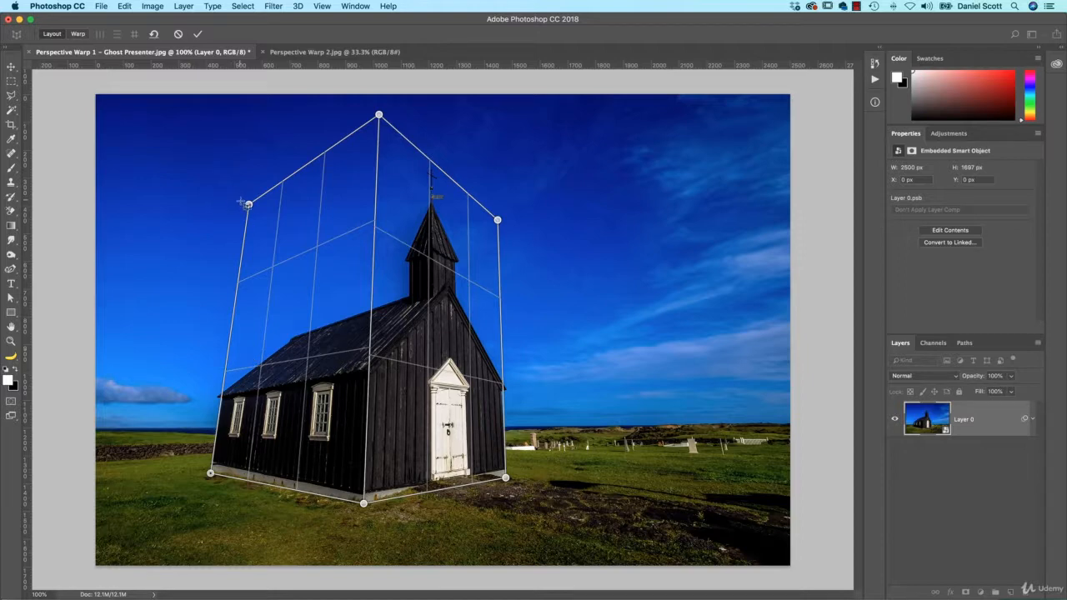
left_click_drag(248, 204, 246, 216)
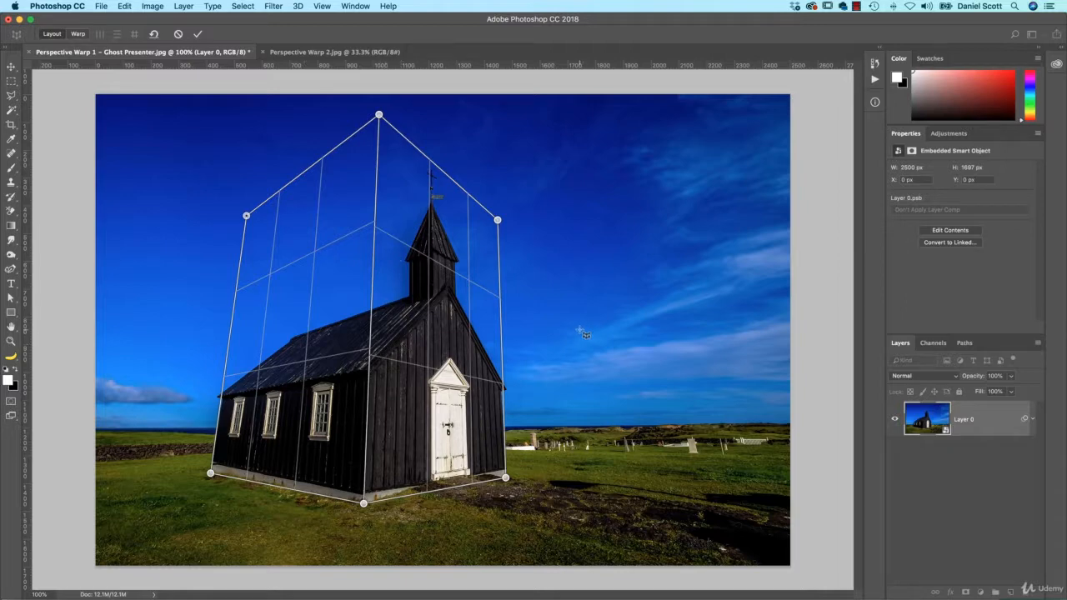
- In Warp mode, auto-straighten the near-vertical lines, raise the planes' shared upper corner above the canvas, and apply the warp
left_click(78, 34)
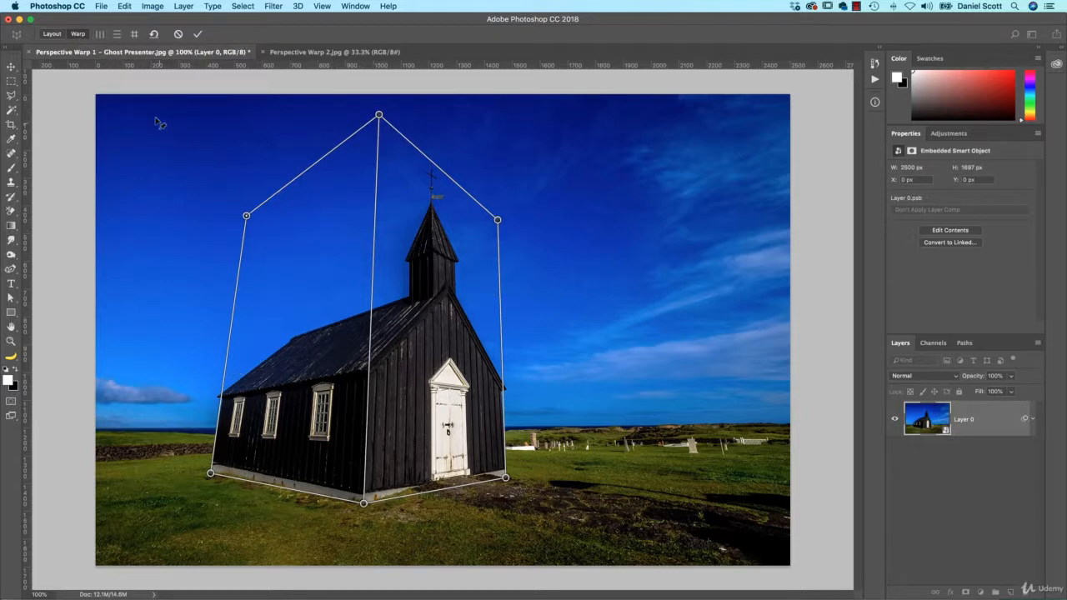
left_click(98, 34)
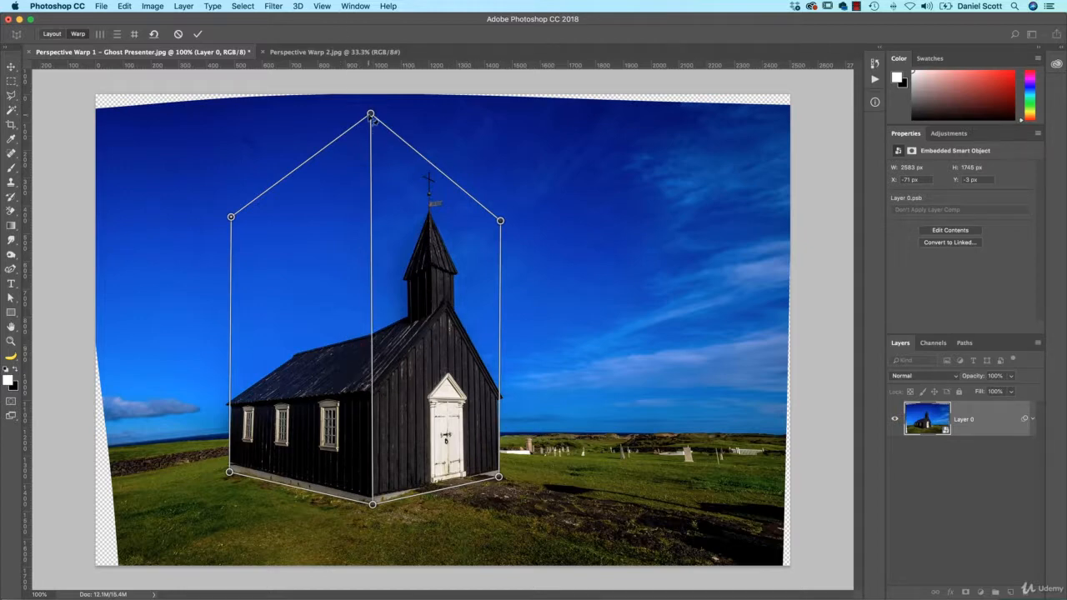
left_click_drag(370, 114, 373, 82)
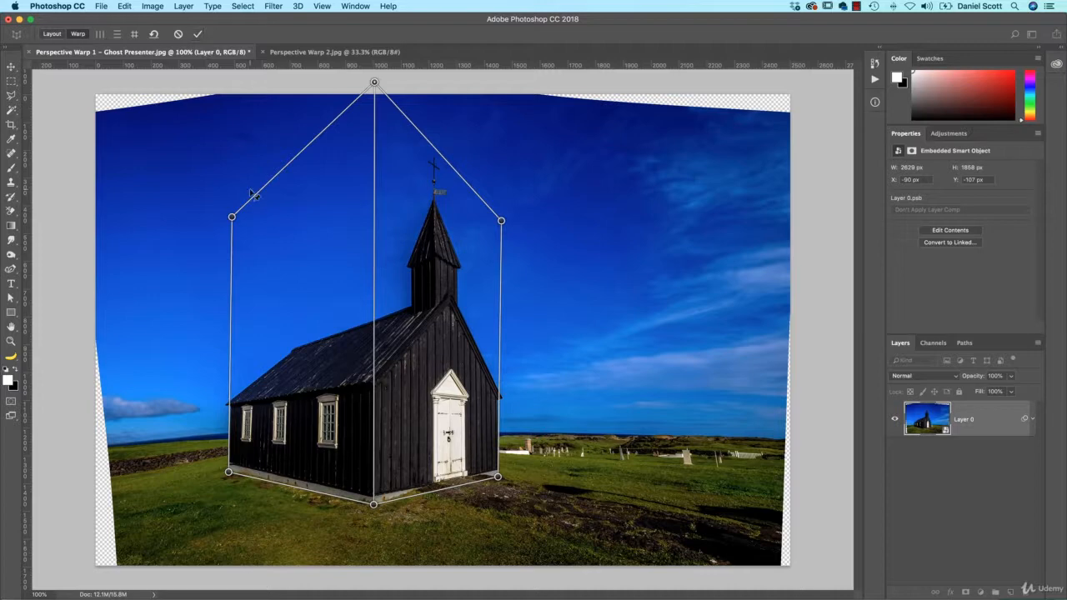
key("Return")
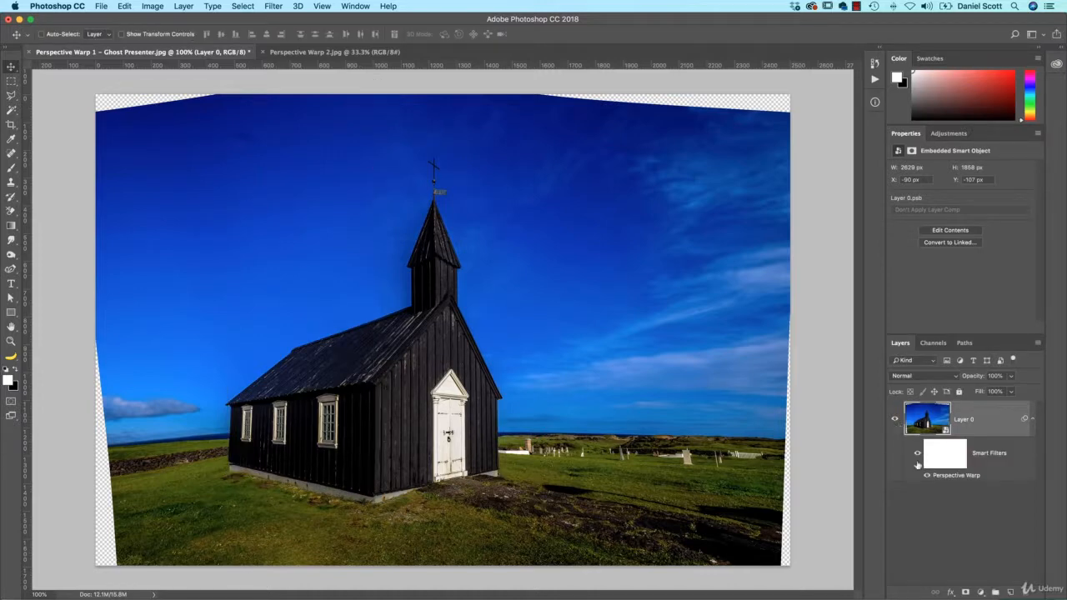
- Compare the church with its smart filters hidden and shown, and reopen the Perspective Warp filter for editing
left_click(916, 454)
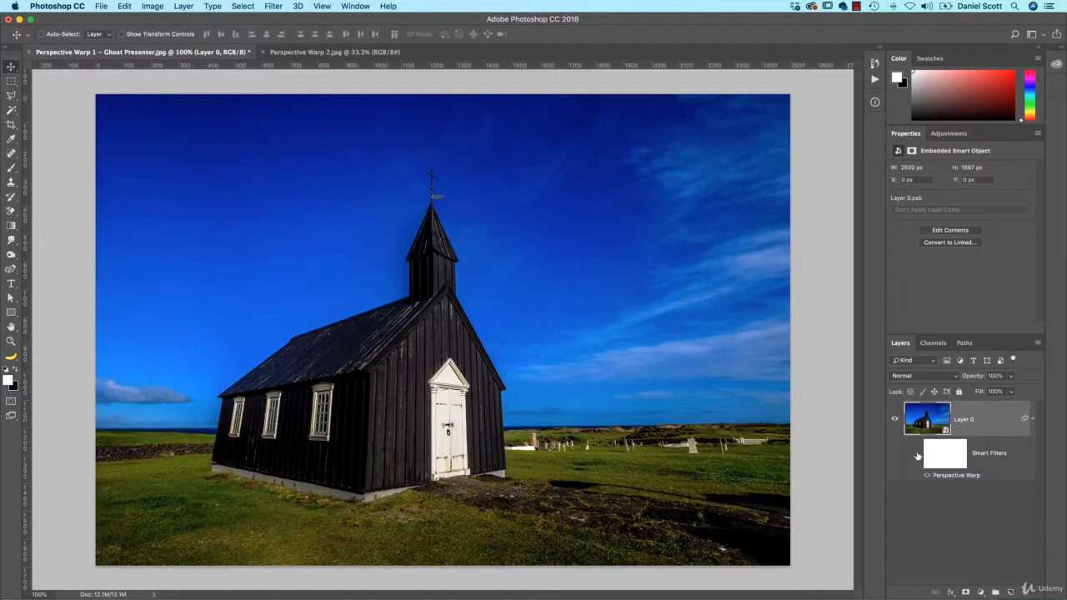
left_click(917, 454)
double_click(956, 475)
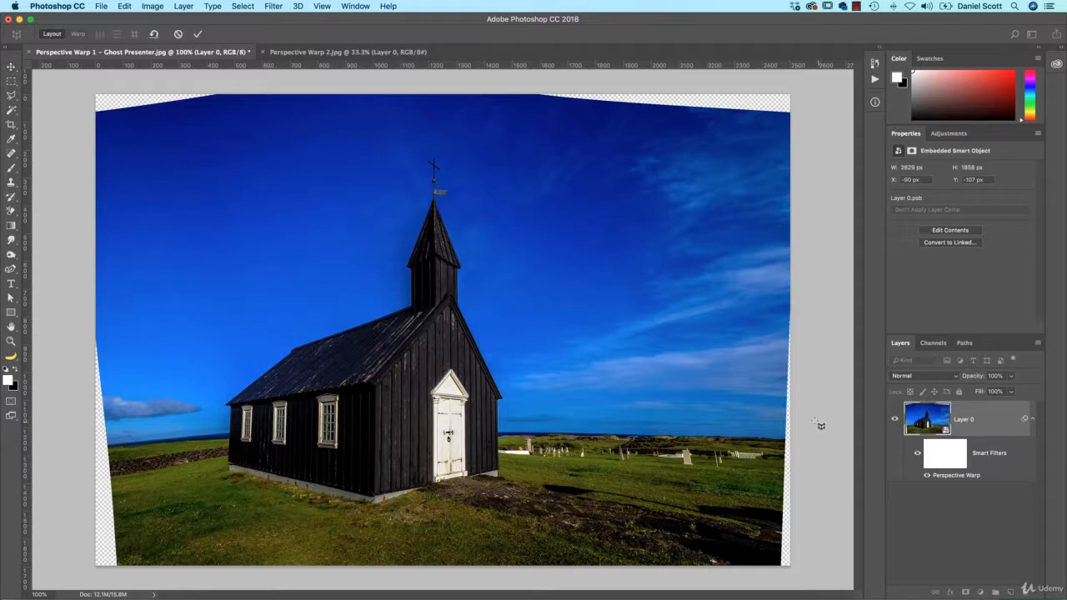
- Switch to the Perspective Warp 2.jpg document and leave its active Perspective Warp without applying it
left_click(347, 51)
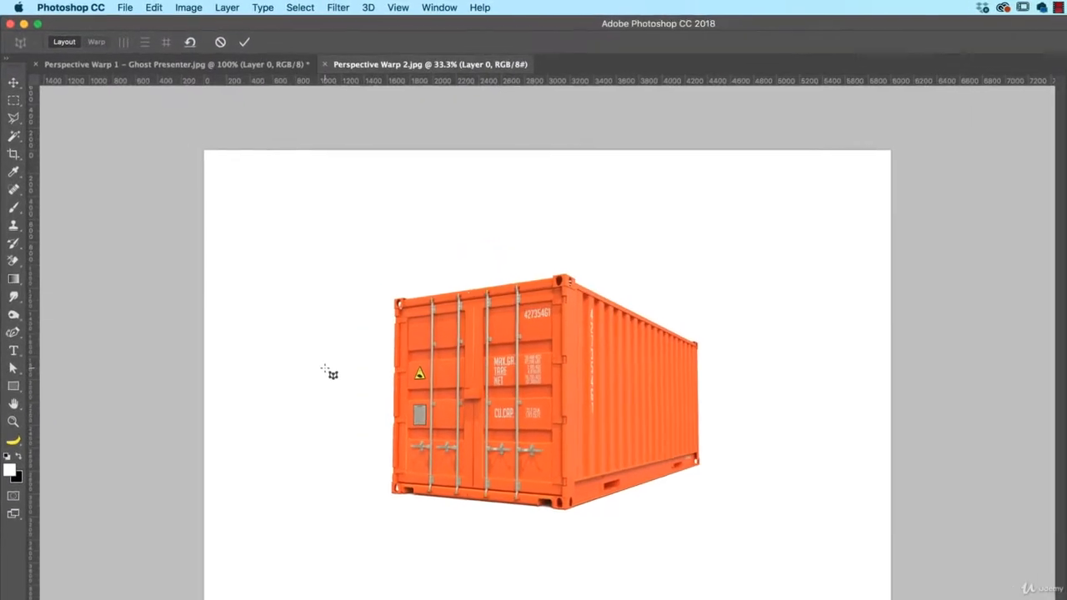
key("Escape")
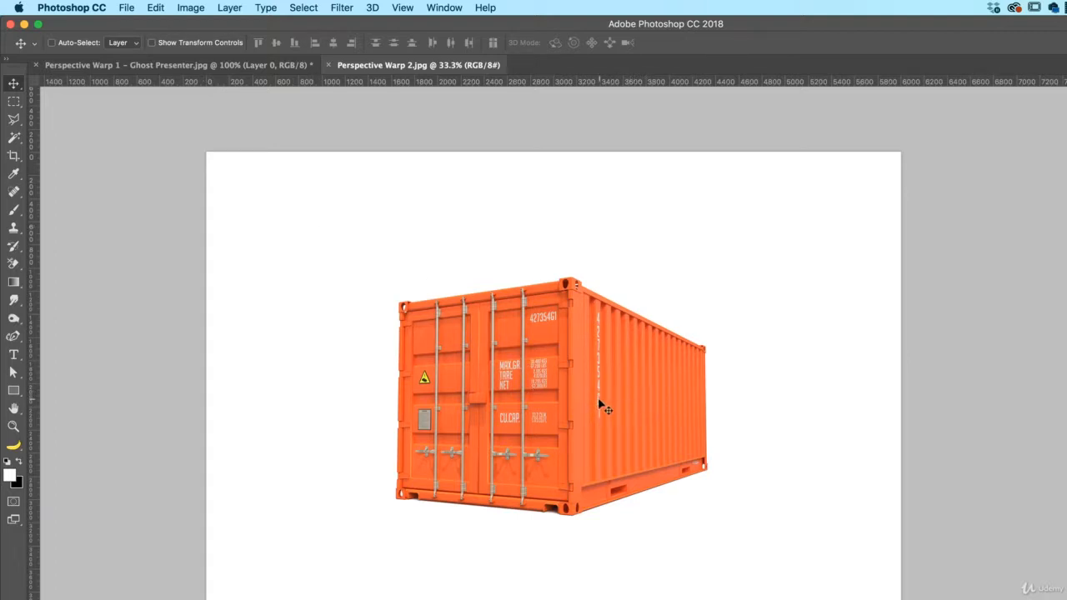
- Start Perspective Warp on the container and fit a plane around its long ribbed side, with corners just outside the edges
left_click(153, 8)
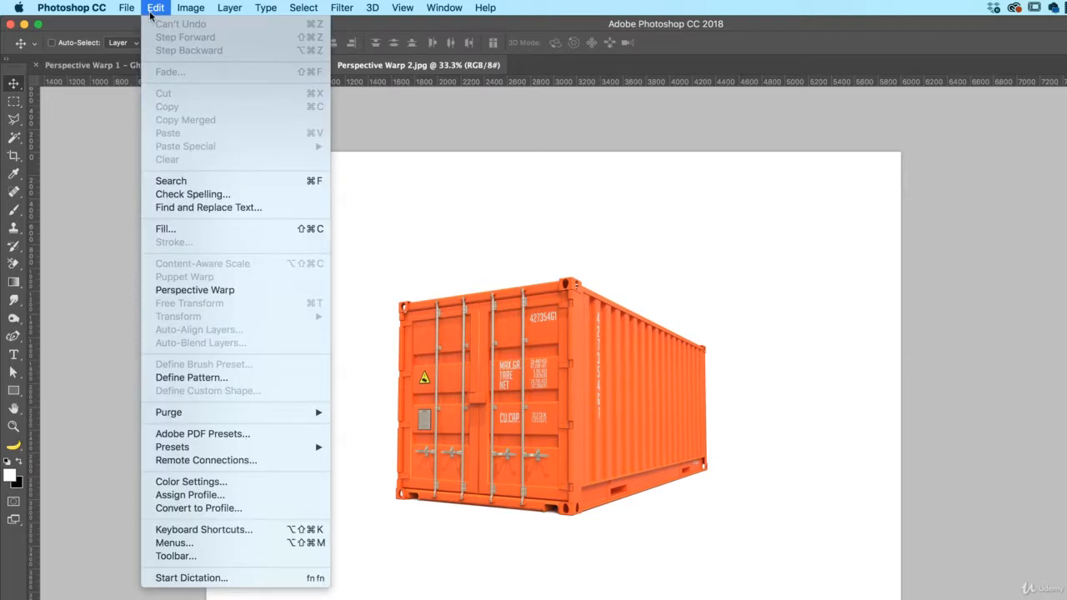
left_click(198, 293)
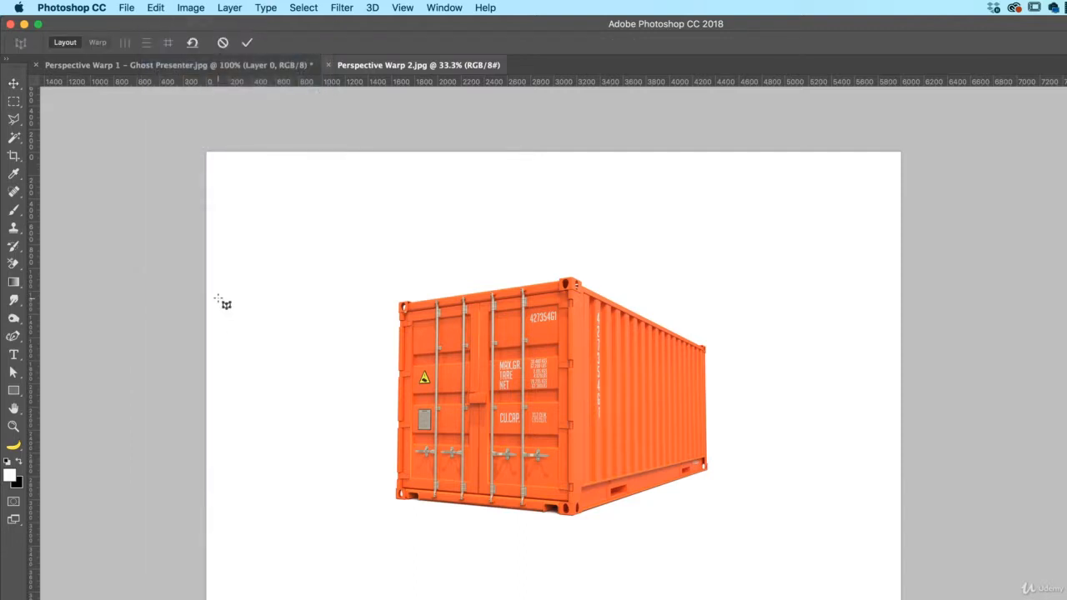
left_click(576, 264)
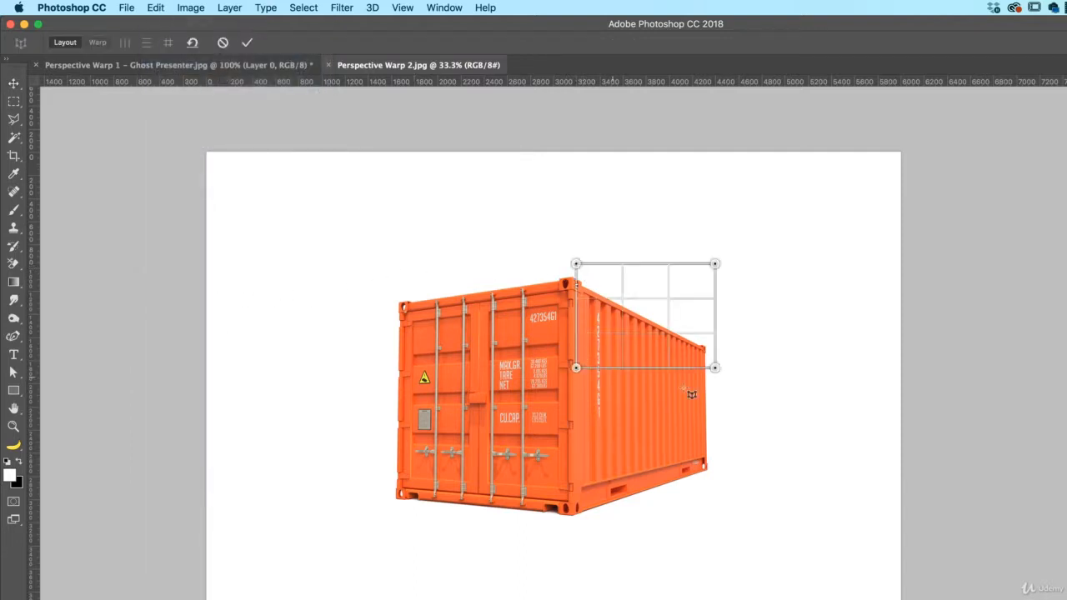
key("super+z")
left_click(571, 262)
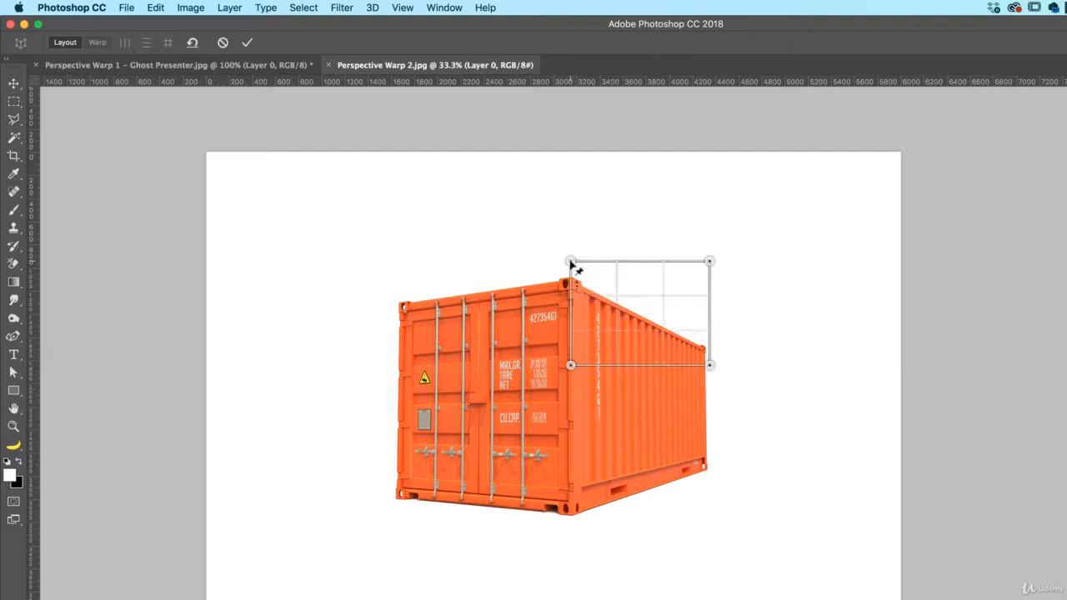
left_click_drag(570, 365, 570, 522)
left_click_drag(710, 367, 710, 477)
left_click_drag(709, 261, 708, 345)
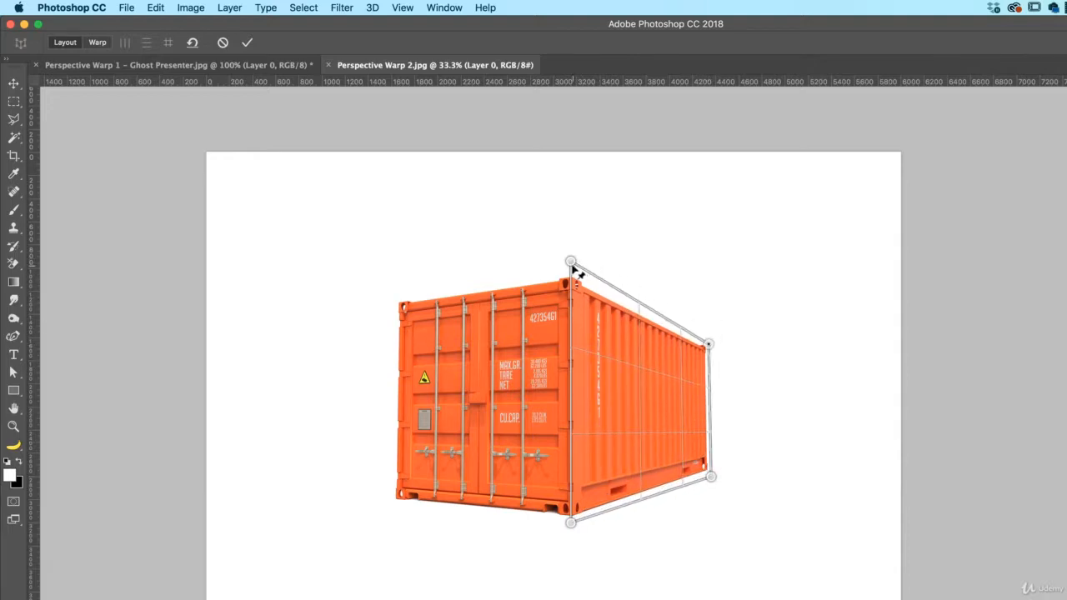
left_click_drag(571, 264, 568, 275)
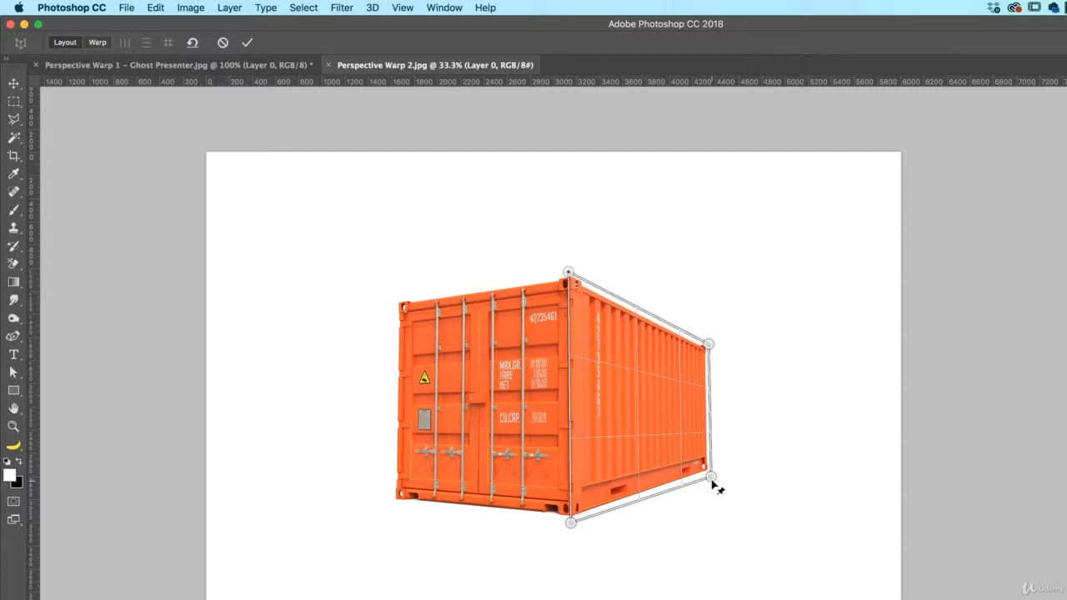
- Draw a second plane over the container's door end, join it to the side plane's near edge, and fit its outer corners just outside the container
left_click_drag(711, 478, 708, 473)
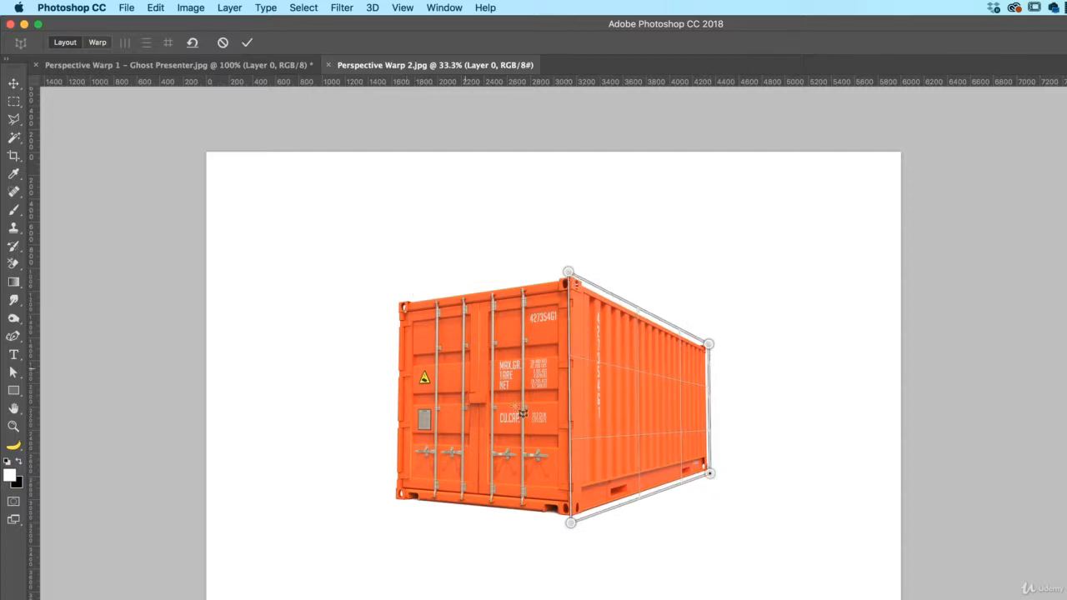
left_click(367, 322)
key("super+z")
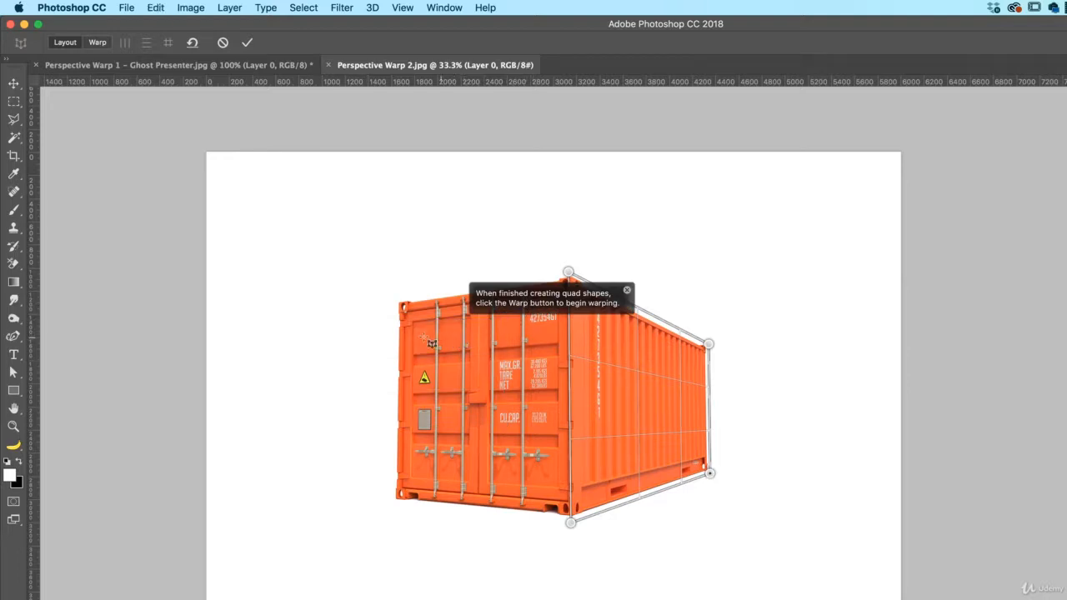
mouse_move(390, 322)
left_mouse_down()
mouse_move(514, 414)
mouse_move(567, 429)
left_mouse_up()
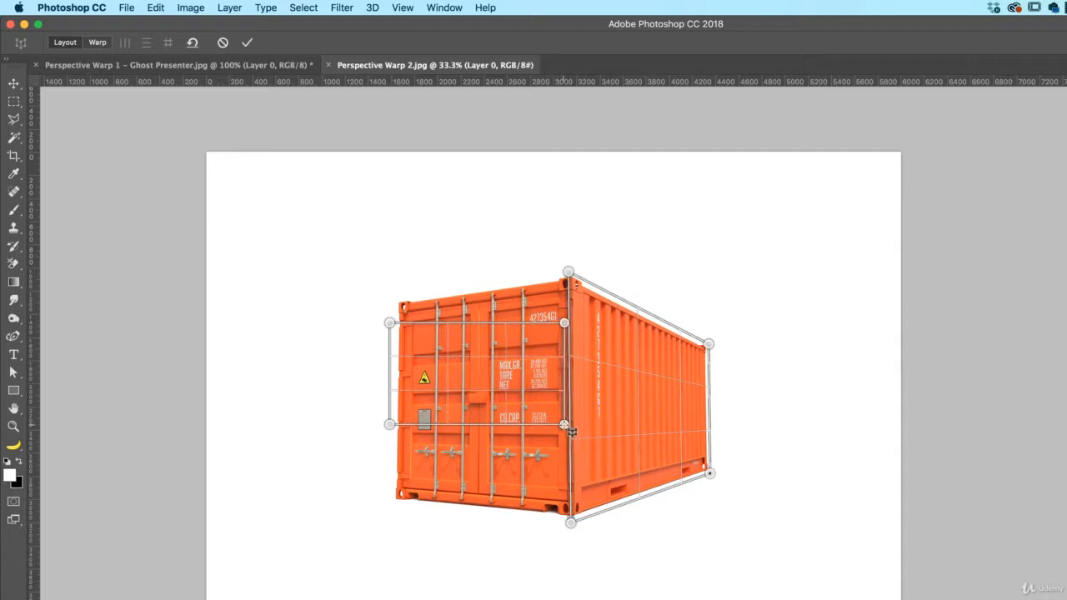
mouse_move(389, 423)
left_mouse_down()
mouse_move(406, 492)
mouse_move(394, 503)
left_mouse_up()
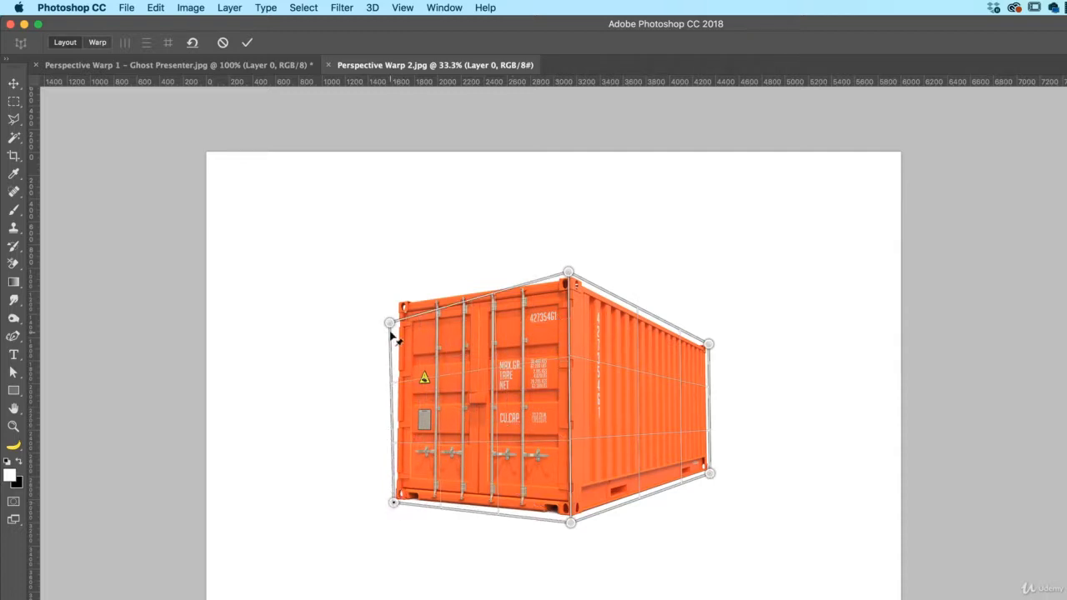
left_click_drag(389, 324, 397, 303)
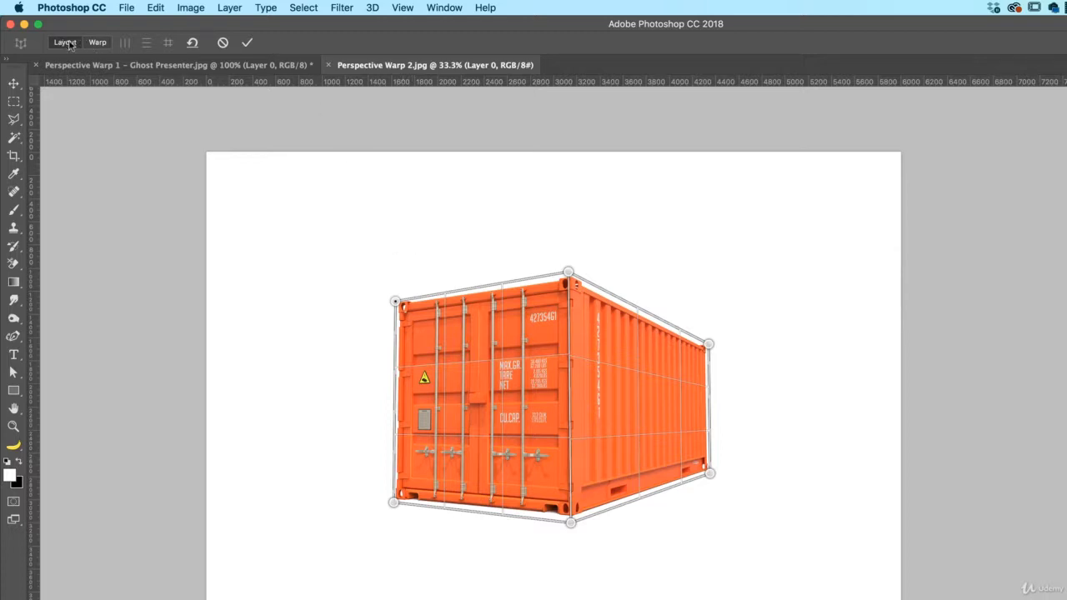
- In Warp mode, lock the shared edge vertical, shift it toward the door end, and pull that end's outer corners closer together for steeper perspective
left_click(98, 43)
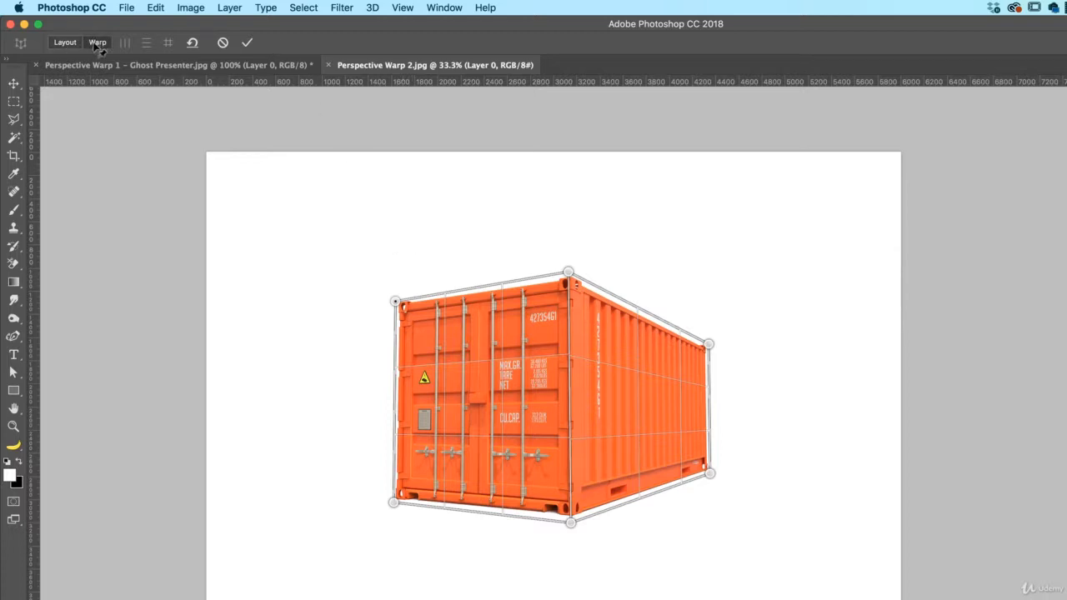
left_click(570, 387, "shift")
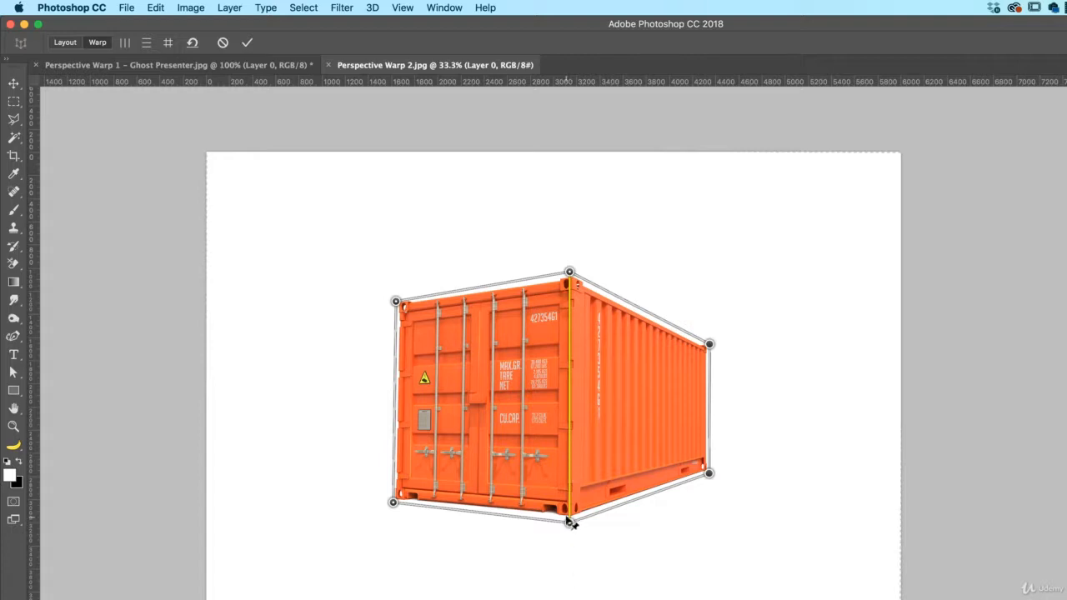
left_click_drag(567, 525, 491, 526)
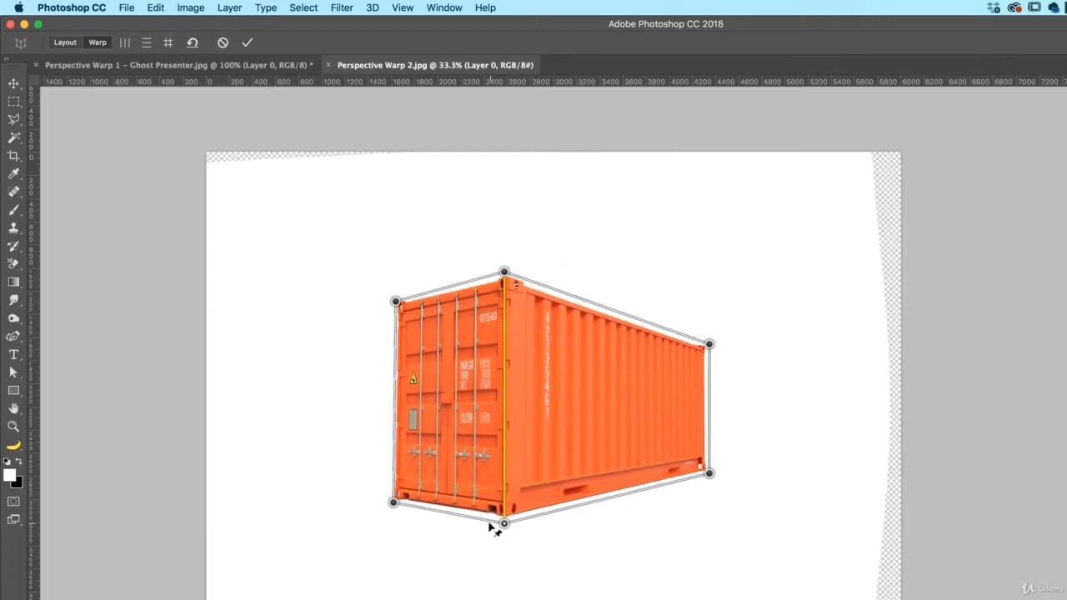
left_click_drag(391, 502, 386, 486)
left_click_drag(389, 300, 385, 316)
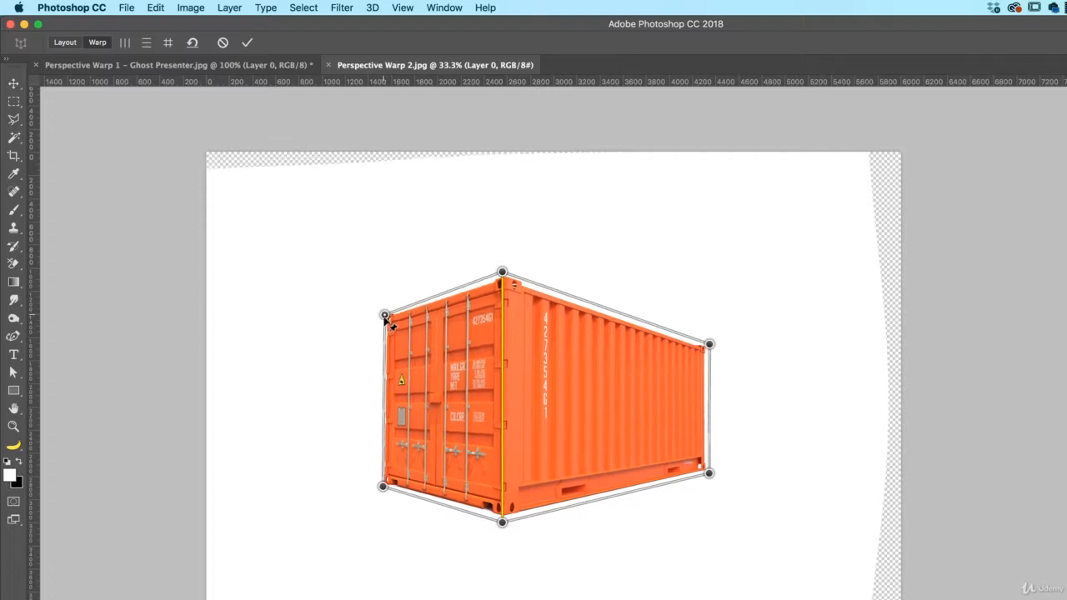
left_click_drag(501, 273, 493, 271)
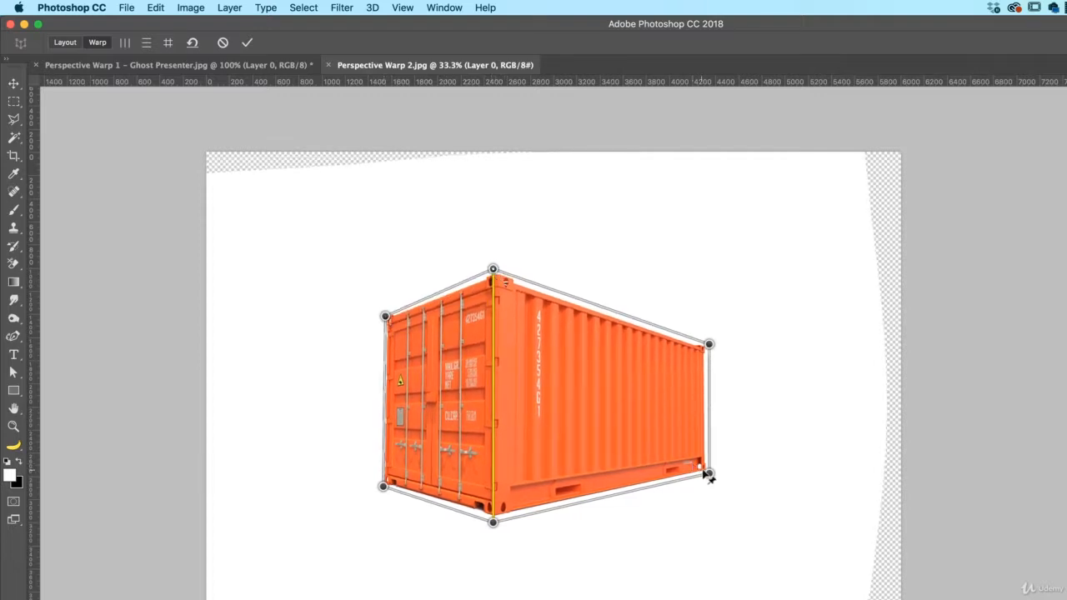
- Spread the far corners of the container's ribbed side outward to widen and flatten that side, and apply the warp
mouse_move(709, 474)
left_mouse_down()
mouse_move(717, 478)
mouse_move(714, 469)
left_mouse_up()
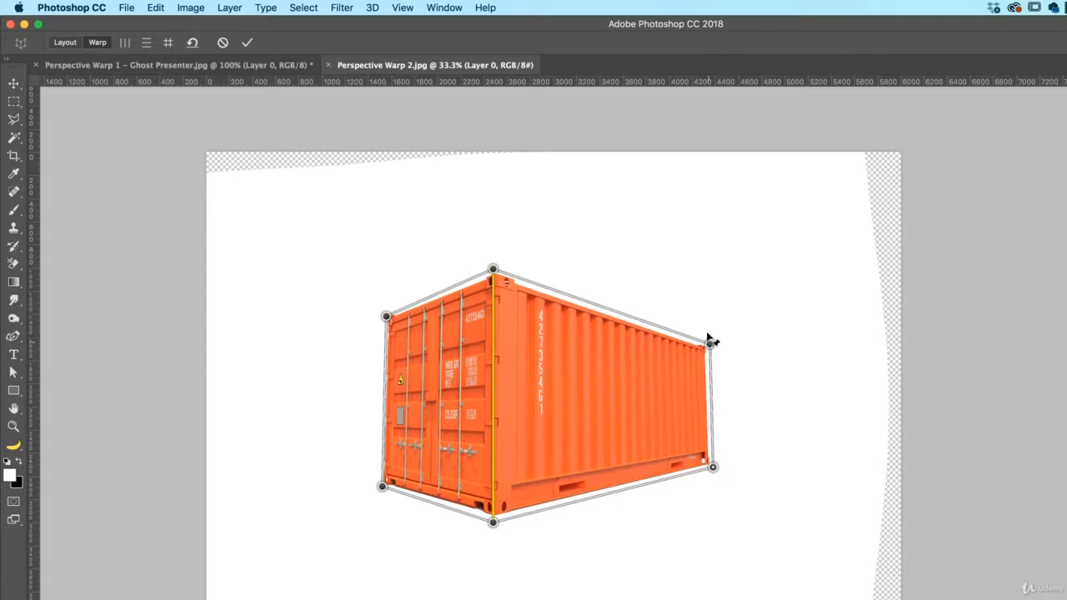
left_click_drag(710, 342, 713, 326)
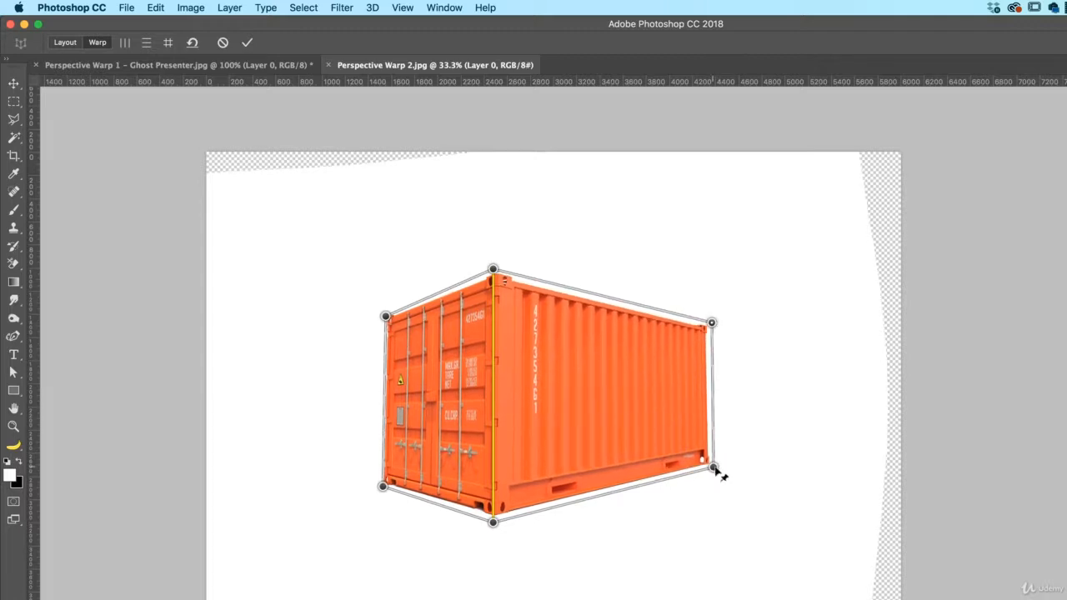
left_click_drag(715, 469, 722, 487)
left_click_drag(713, 323, 725, 311)
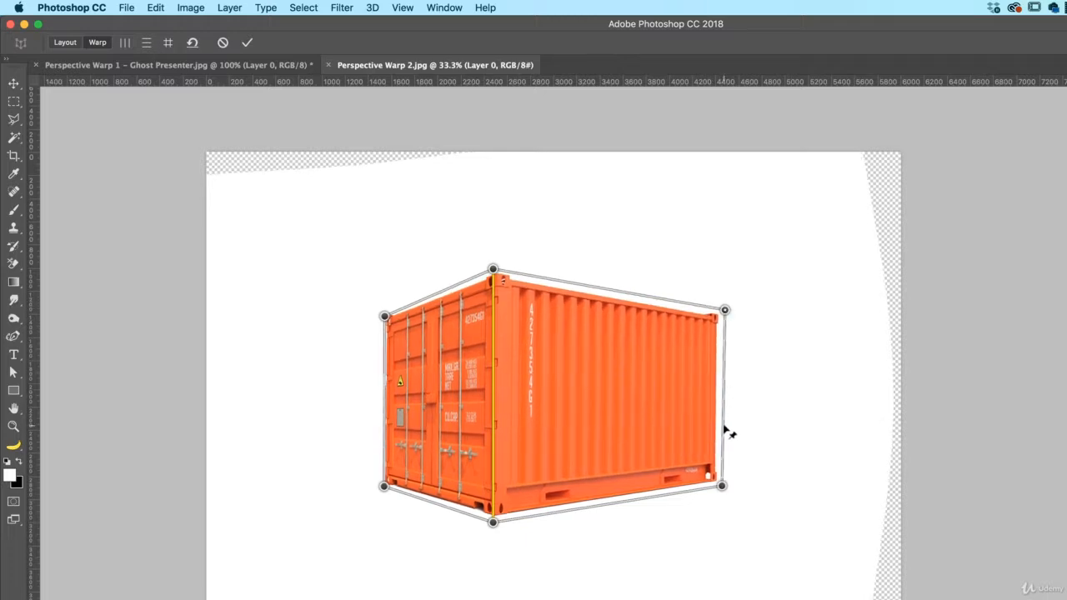
left_click_drag(723, 487, 752, 488)
left_click_drag(728, 310, 753, 317)
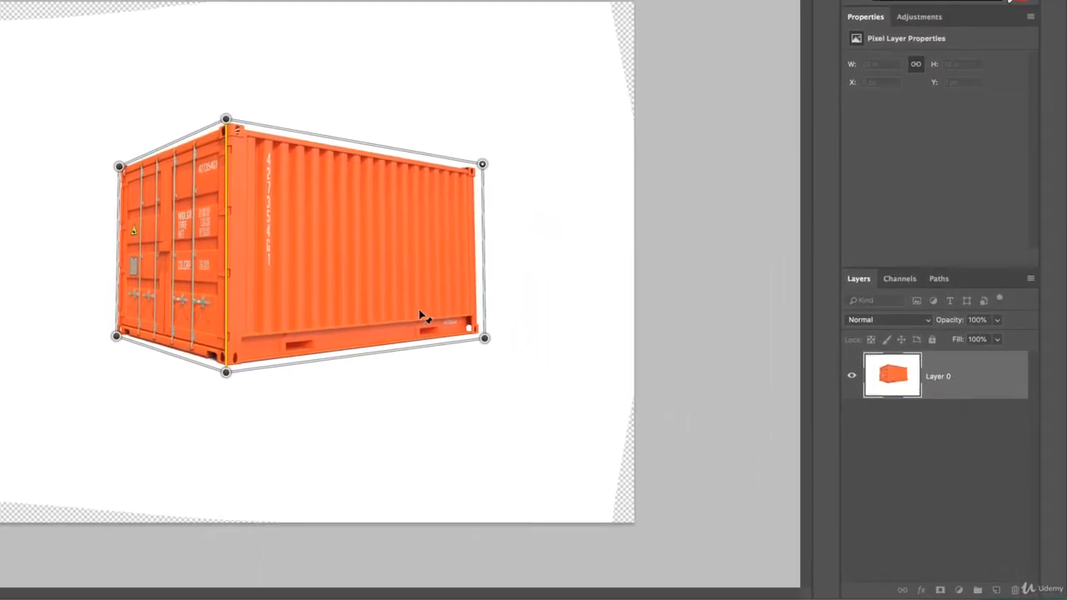
key("Return")
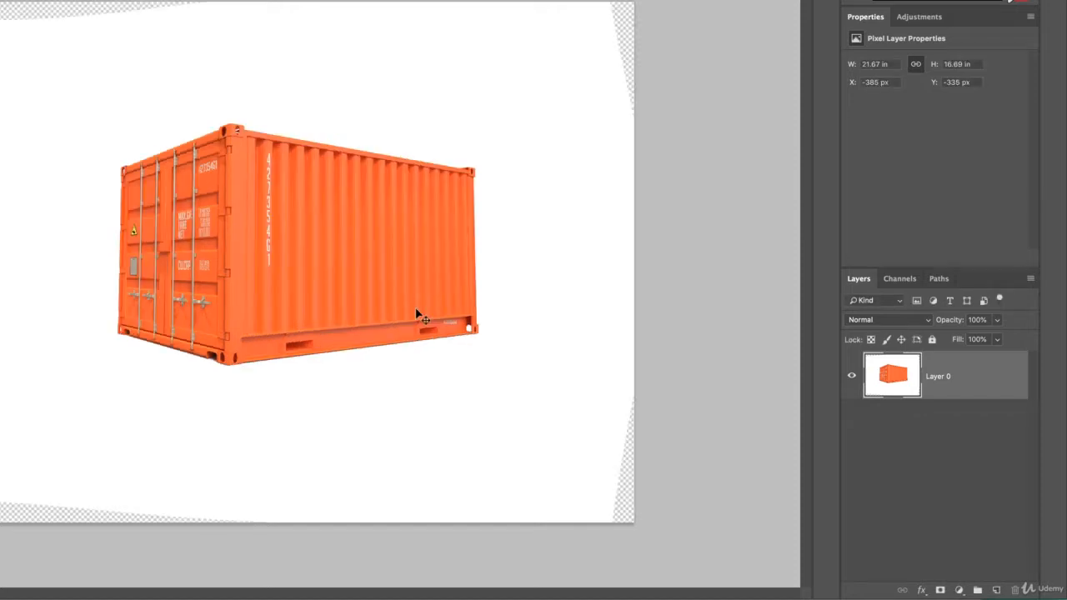
- Compare the container before and after the warp by stepping back and forward through the history, leaving the warped version active
key("super+z")
key("super+z")
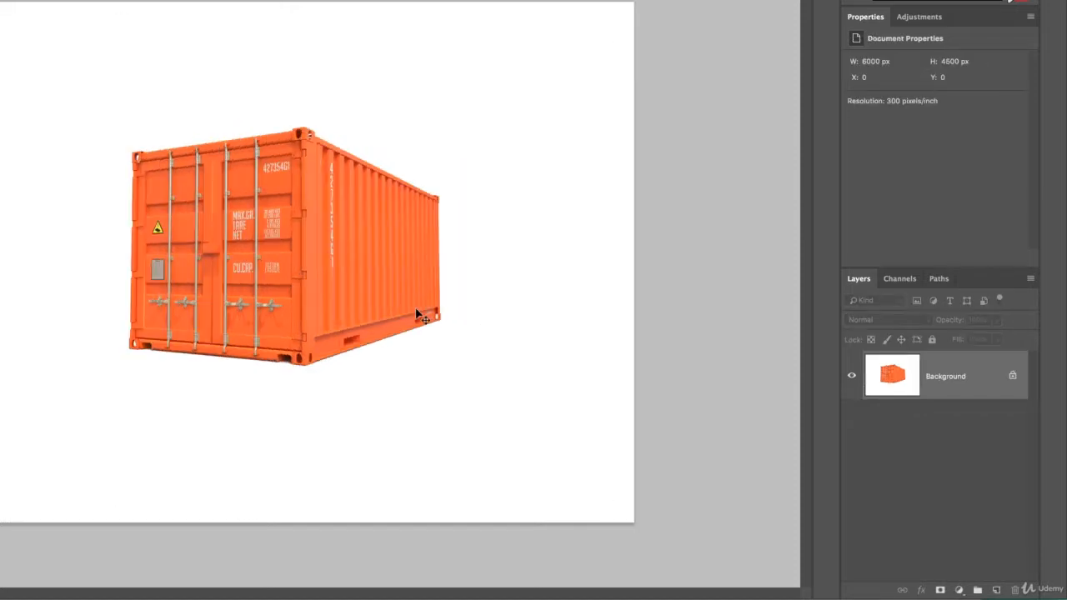
key("super+shift+z")
key("super+shift+z")
key("super+z")
key("super+z")
key("super+shift+z")
key("super+shift+z")
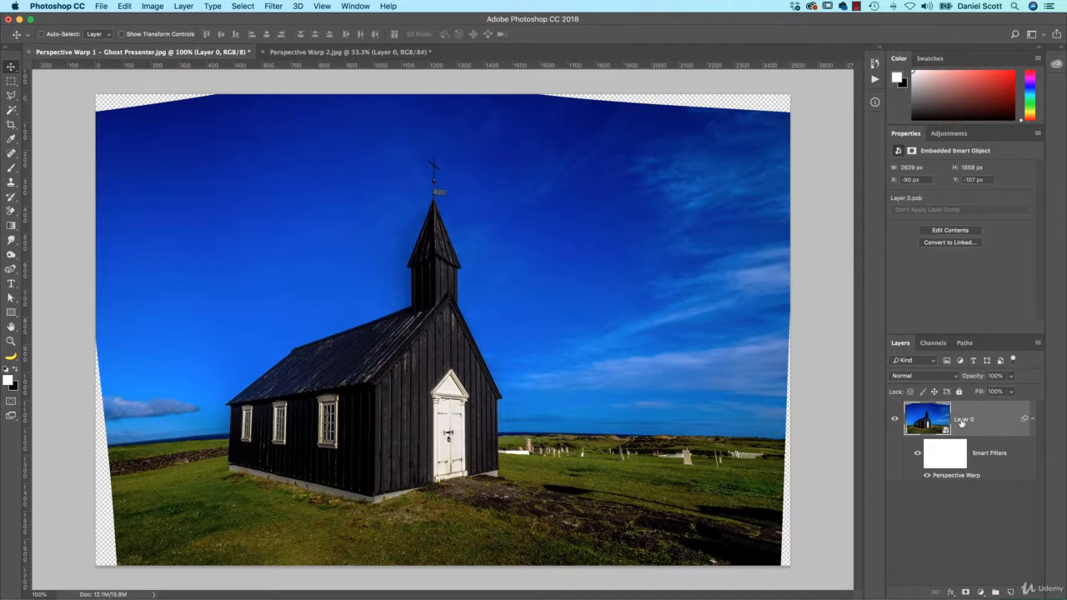
- Rasterize the church document's smart object layer and select the transparent gaps at both upper corners and along both sides with rectangular marquees
right_click(977, 419)
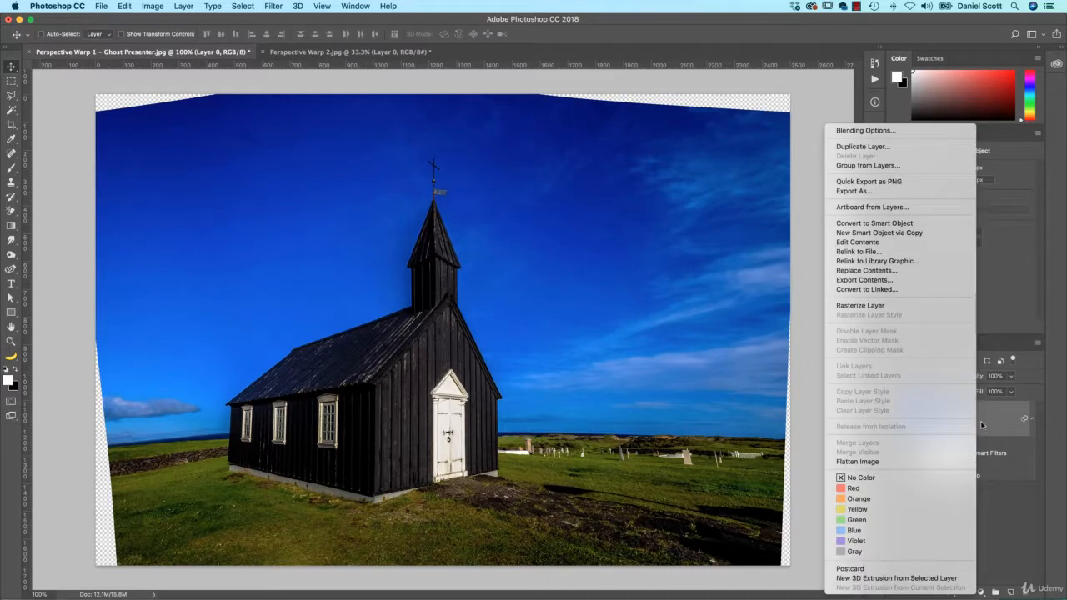
left_click(870, 306)
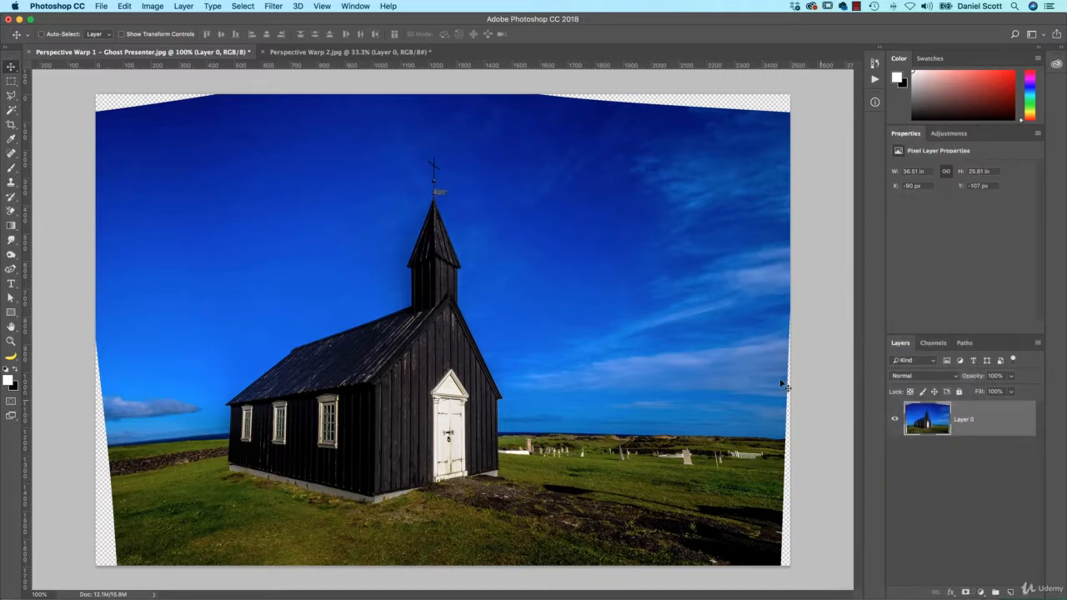
key("m")
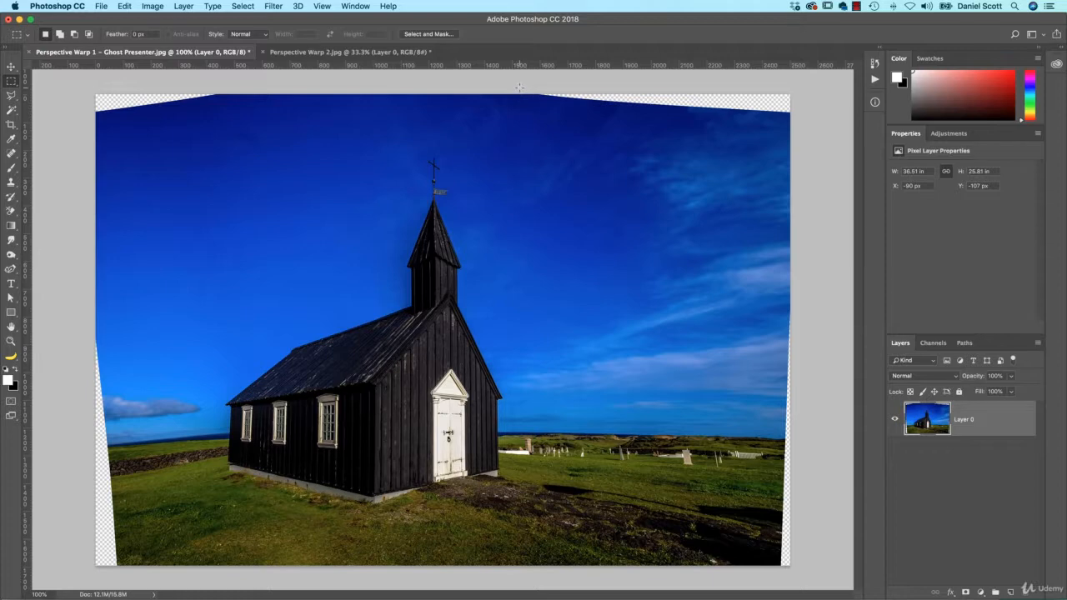
left_click_drag(521, 87, 825, 114)
left_click_drag(66, 86, 230, 114)
left_click_drag(81, 313, 119, 575)
left_click_drag(791, 568, 781, 287)
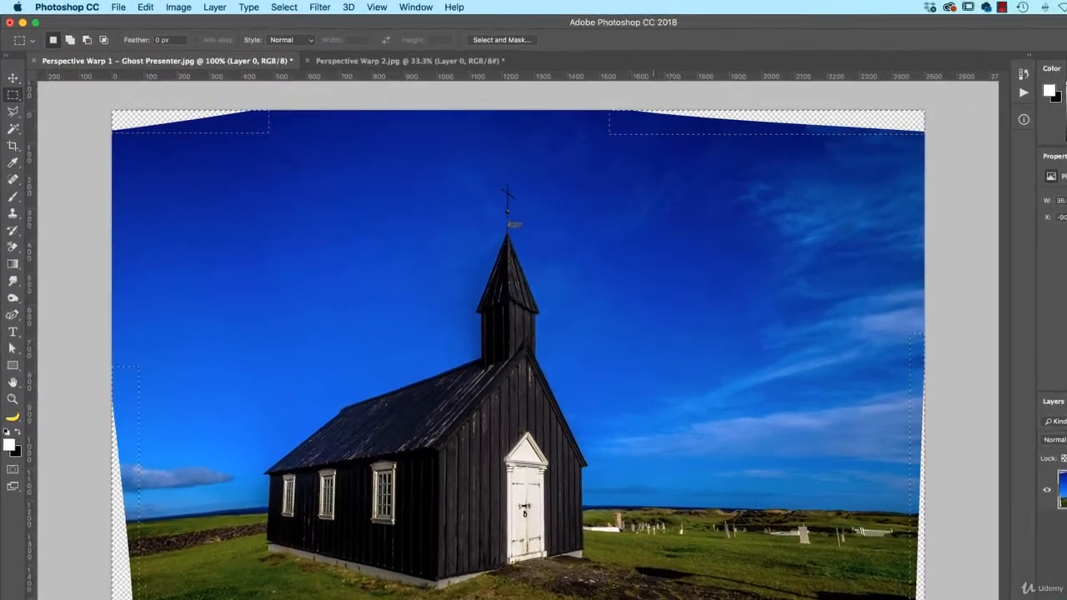
- Fill the selected gaps with Content-Aware contents at 100% opacity, with Color Adaptation on, and deselect
left_click(125, 5)
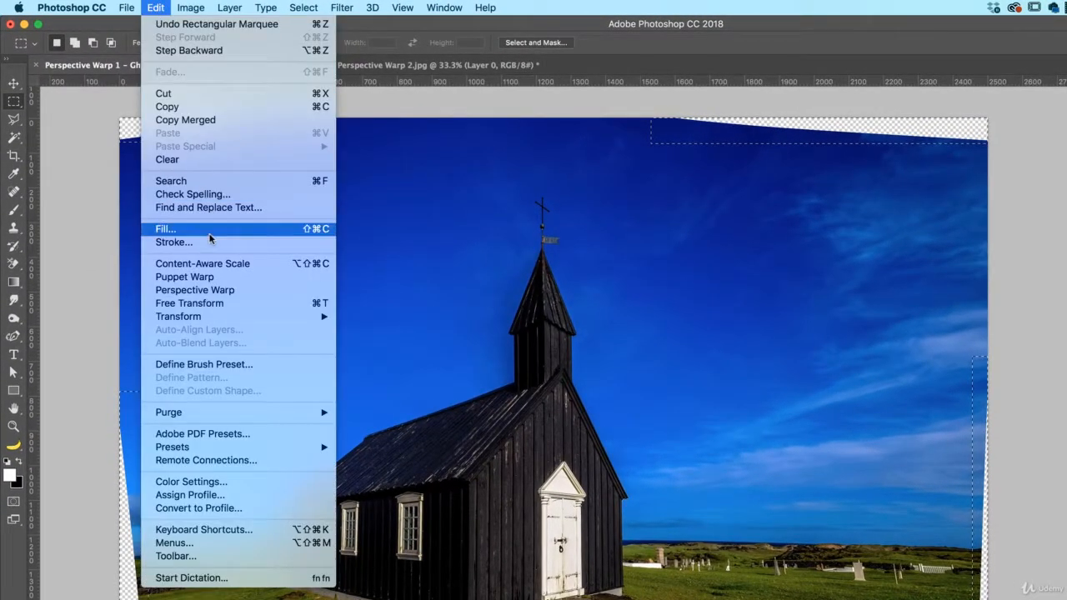
left_click(208, 229)
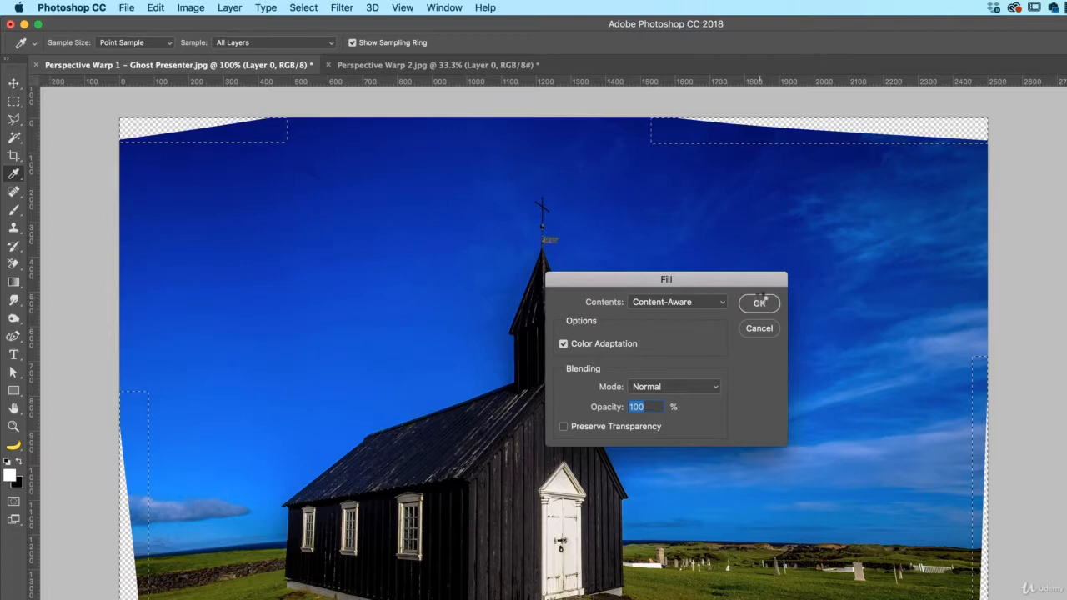
left_click(759, 303)
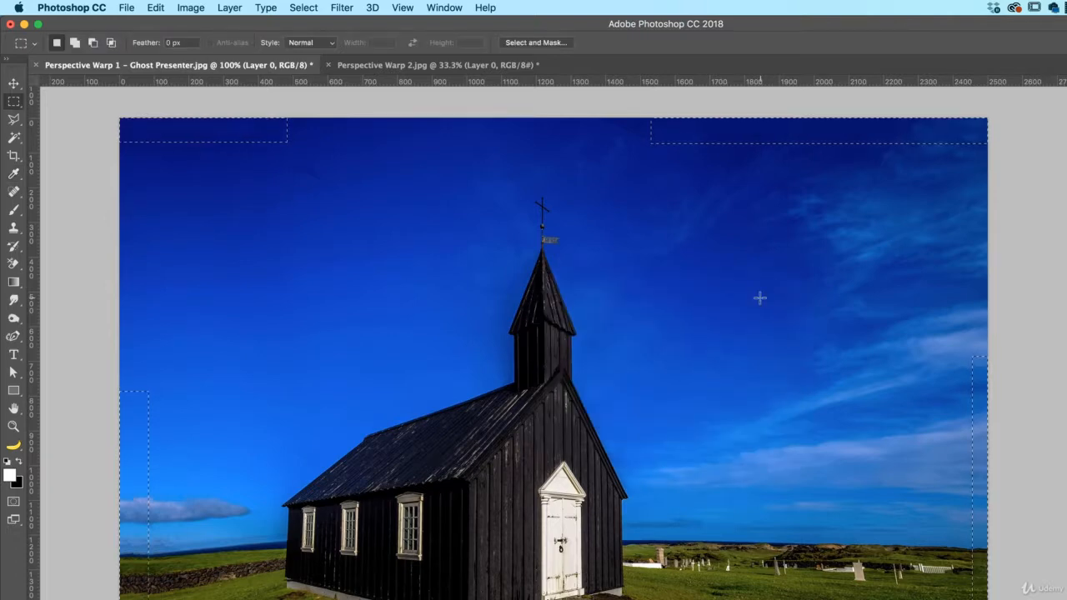
key("ctrl+d")
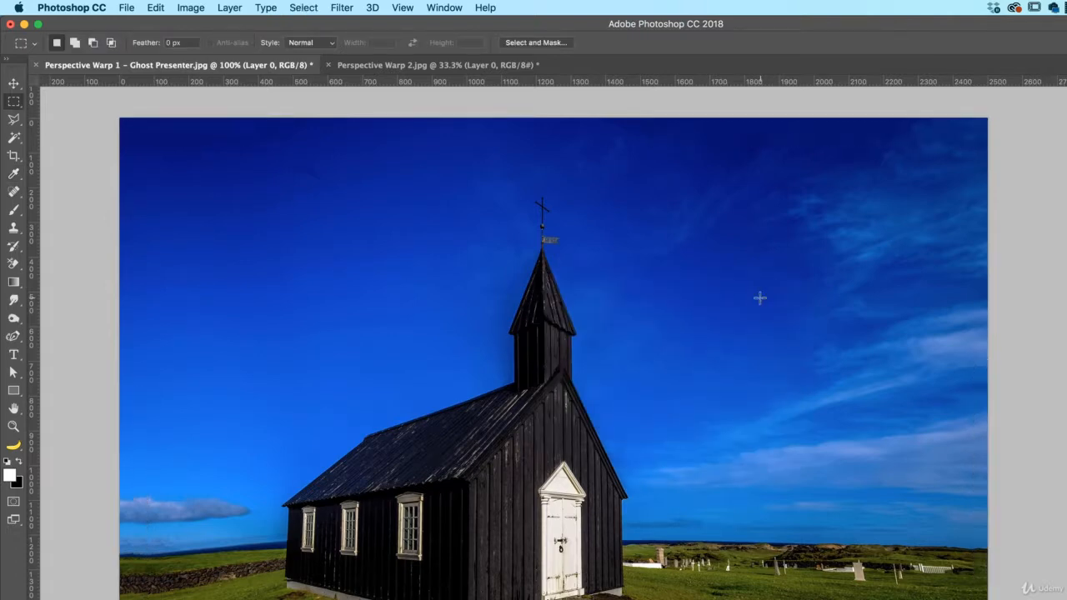